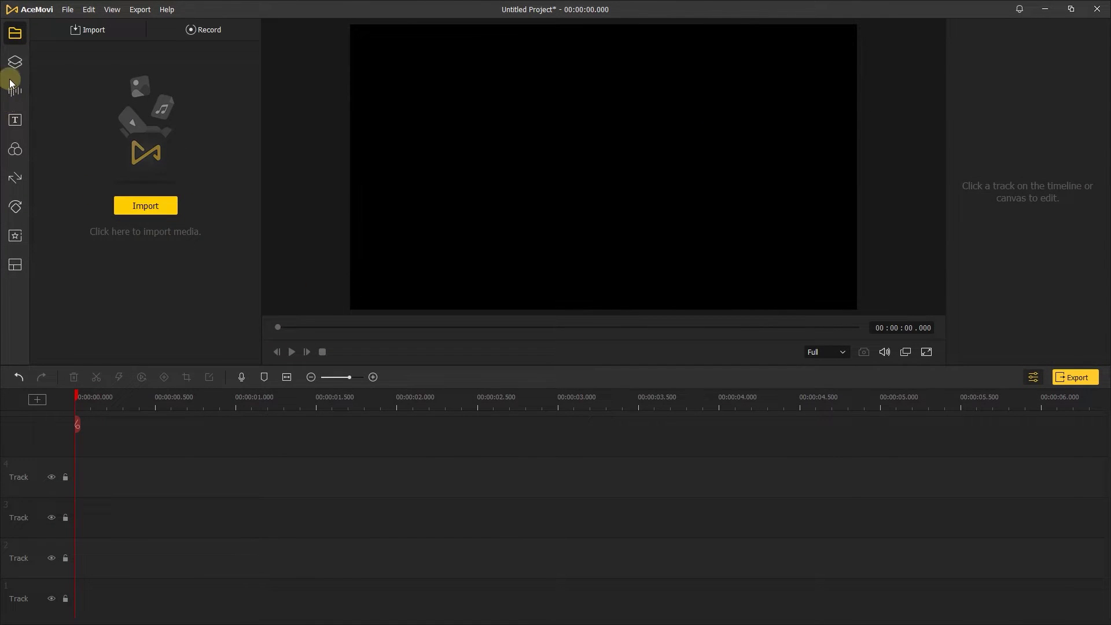
- Add a Default static title reading ACEMOVI in the Arial Black font
left_click(14, 119)
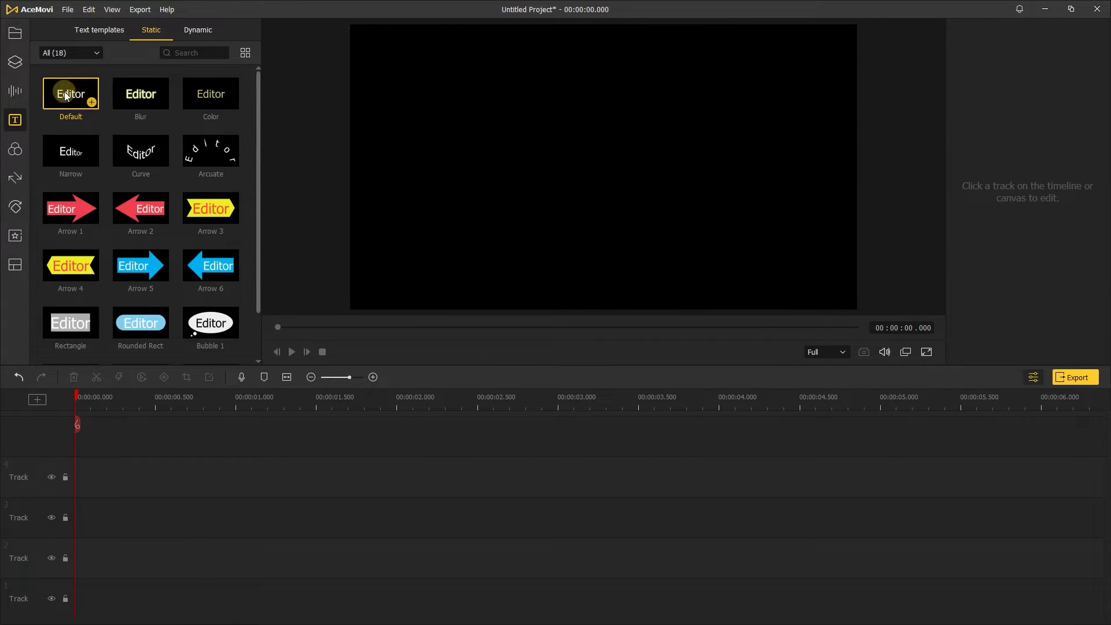
left_click_drag(87, 92, 60, 490)
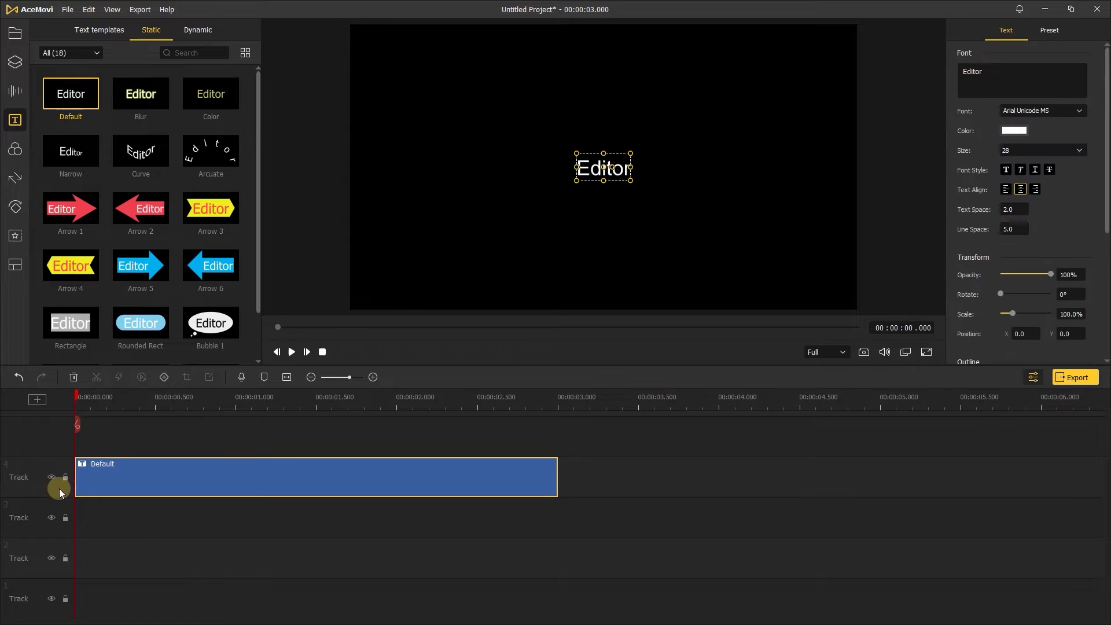
left_click(1067, 74)
key("ctrl+a")
type("A")
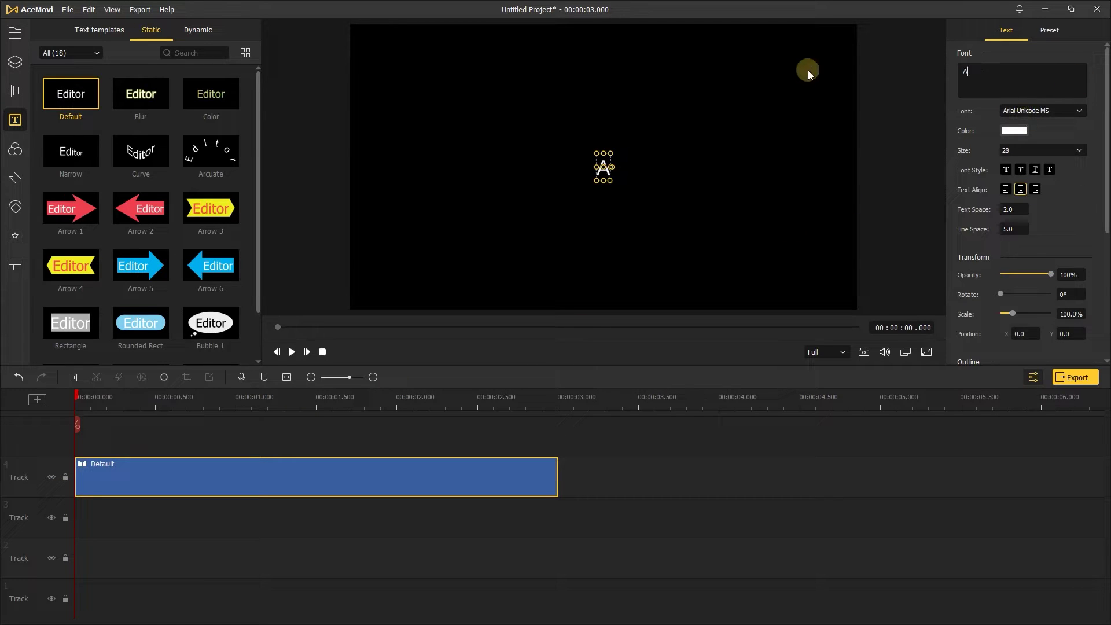
type("CEMOVI")
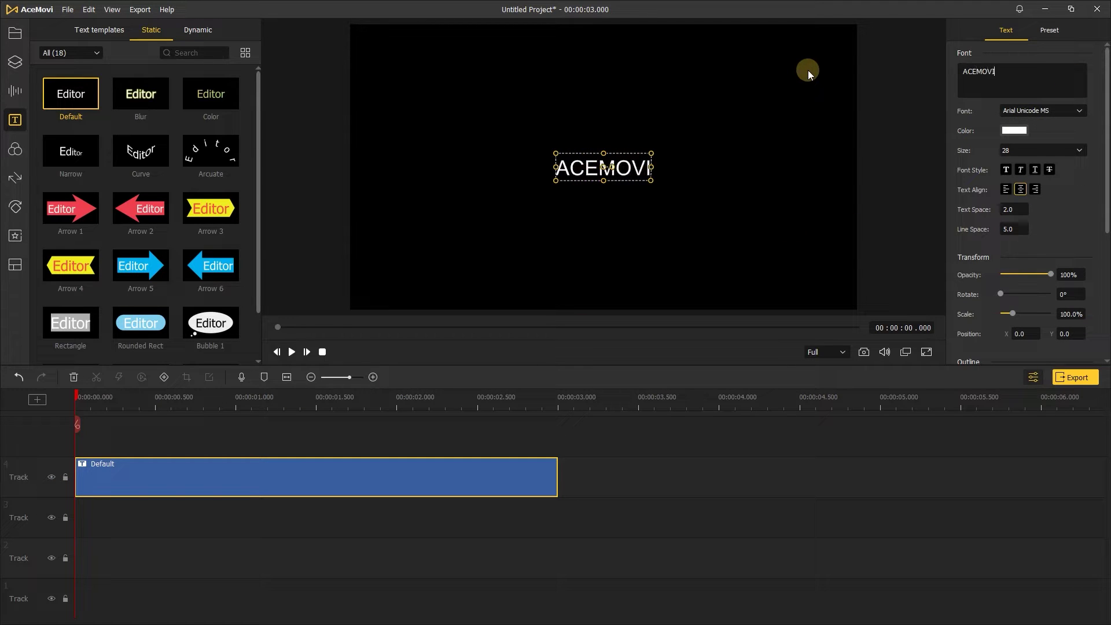
left_click(1037, 109)
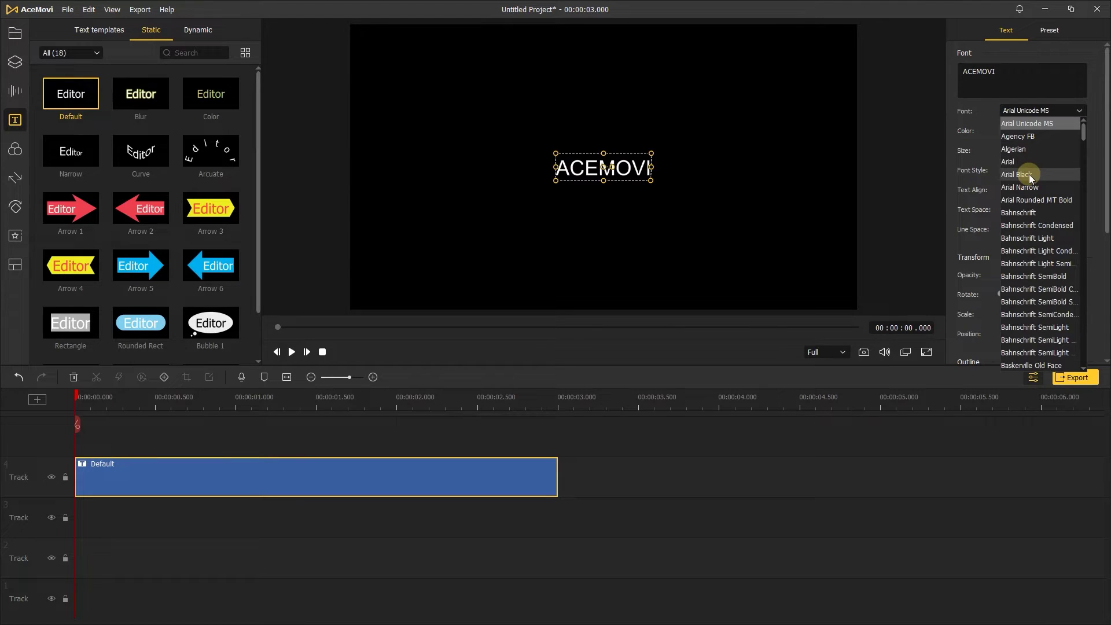
left_click(1029, 175)
- Scale the ACEMOVI title to about 461% and centre it in the frame
mouse_move(653, 179)
left_mouse_down()
mouse_move(776, 248)
mouse_move(634, 166)
mouse_move(658, 187)
left_mouse_up()
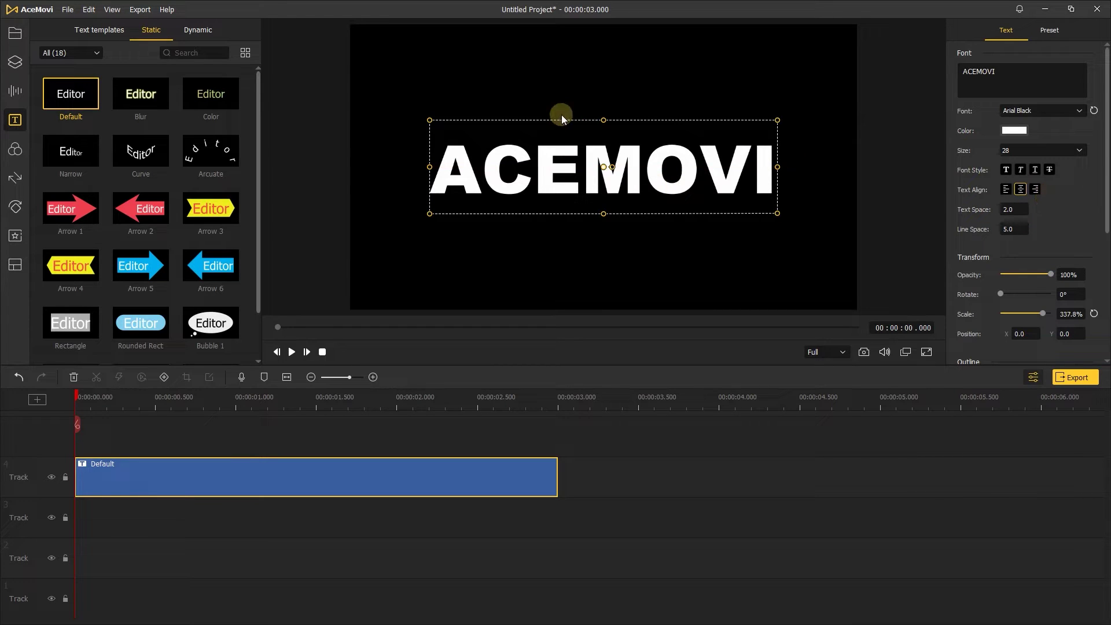
left_click_drag(604, 120, 605, 86)
left_click_drag(658, 142, 675, 177)
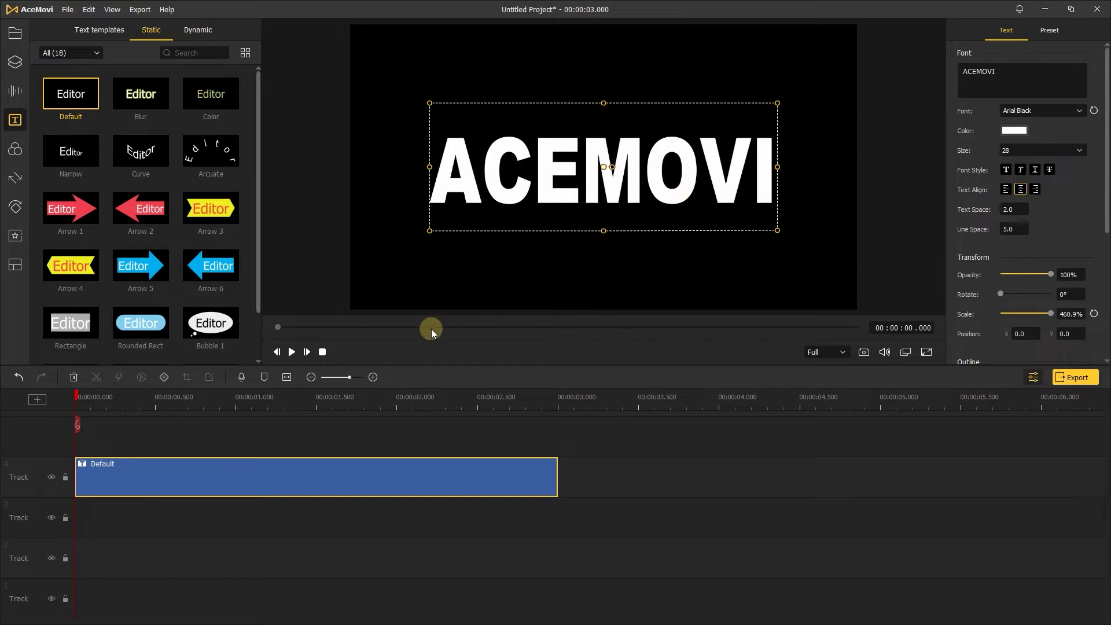
left_click(146, 396)
left_click_drag(145, 396, 49, 393)
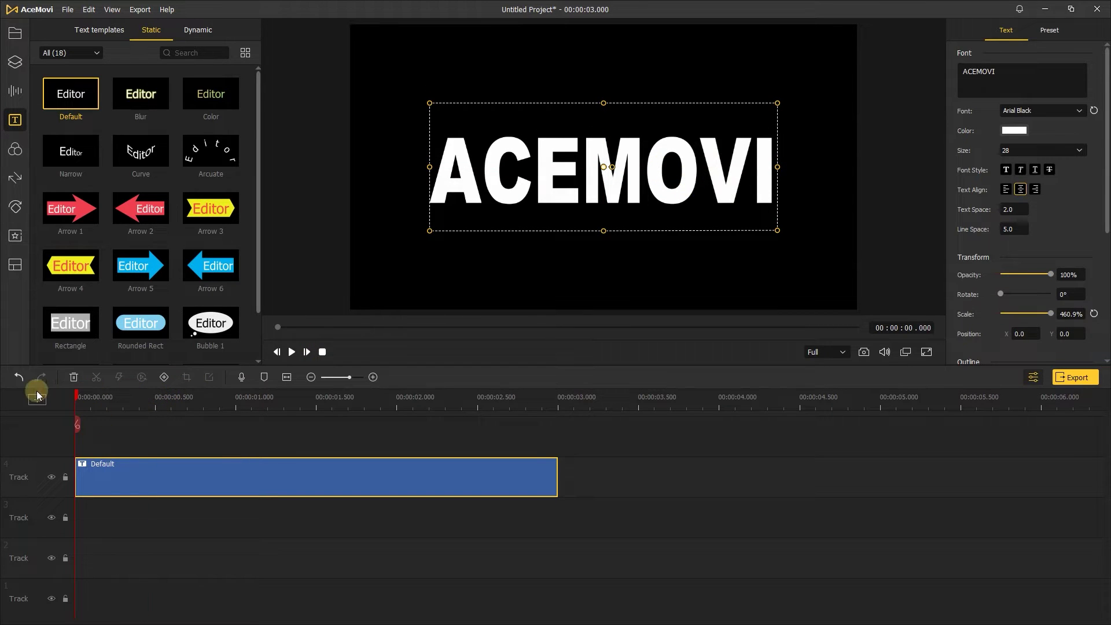
- Place the Green background on a new track above the title, shifted up over the top half
left_click(14, 62)
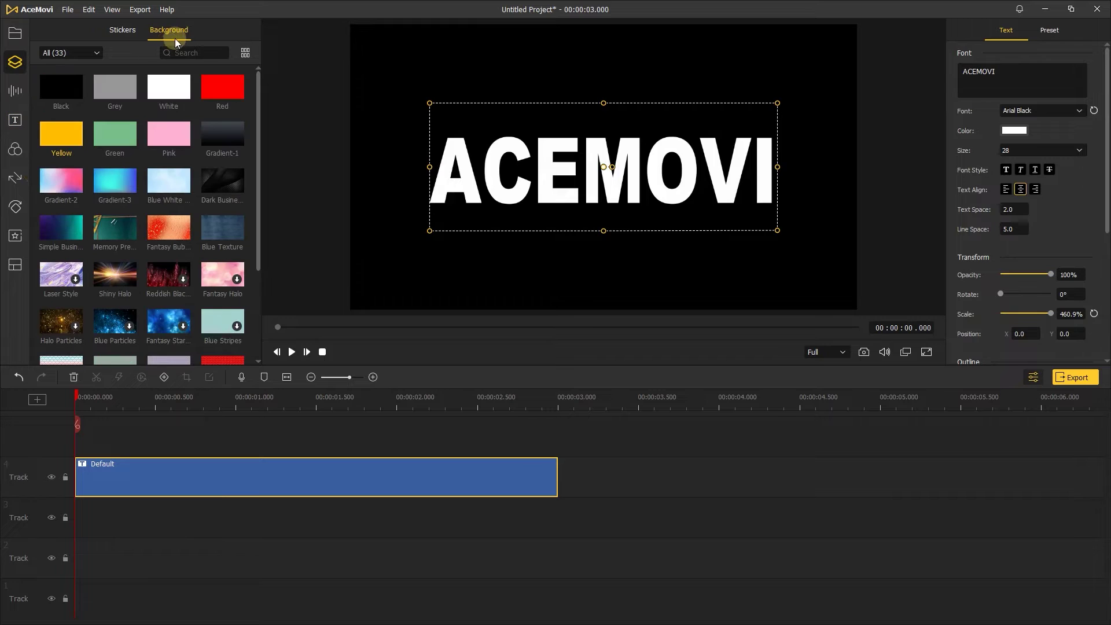
left_click_drag(114, 134, 173, 435)
left_click_drag(62, 439, 63, 440)
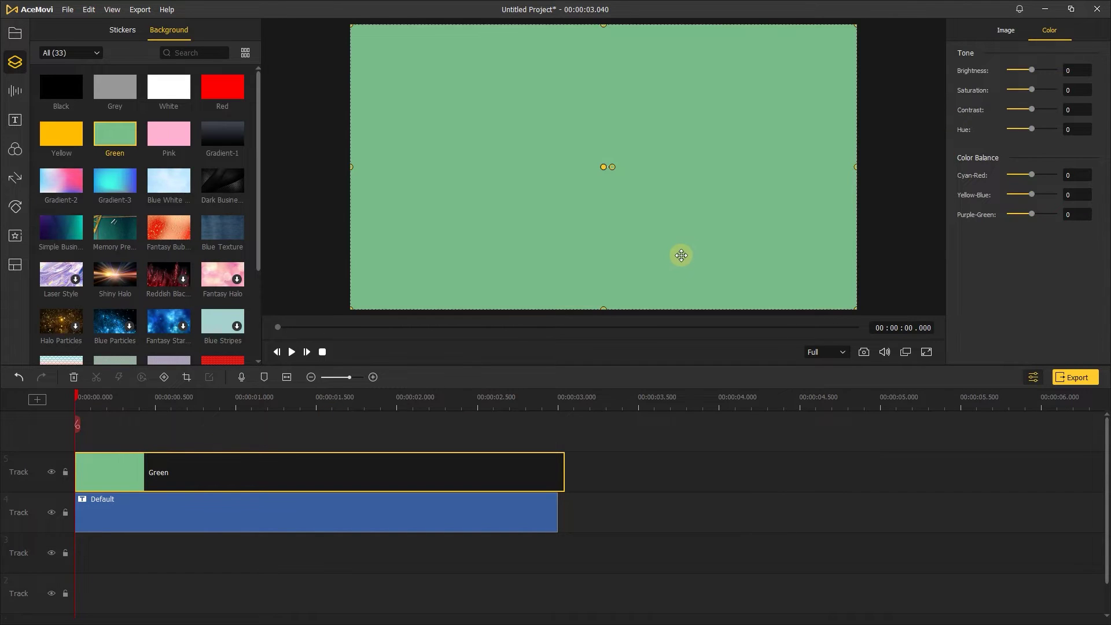
left_click_drag(681, 255, 678, 134)
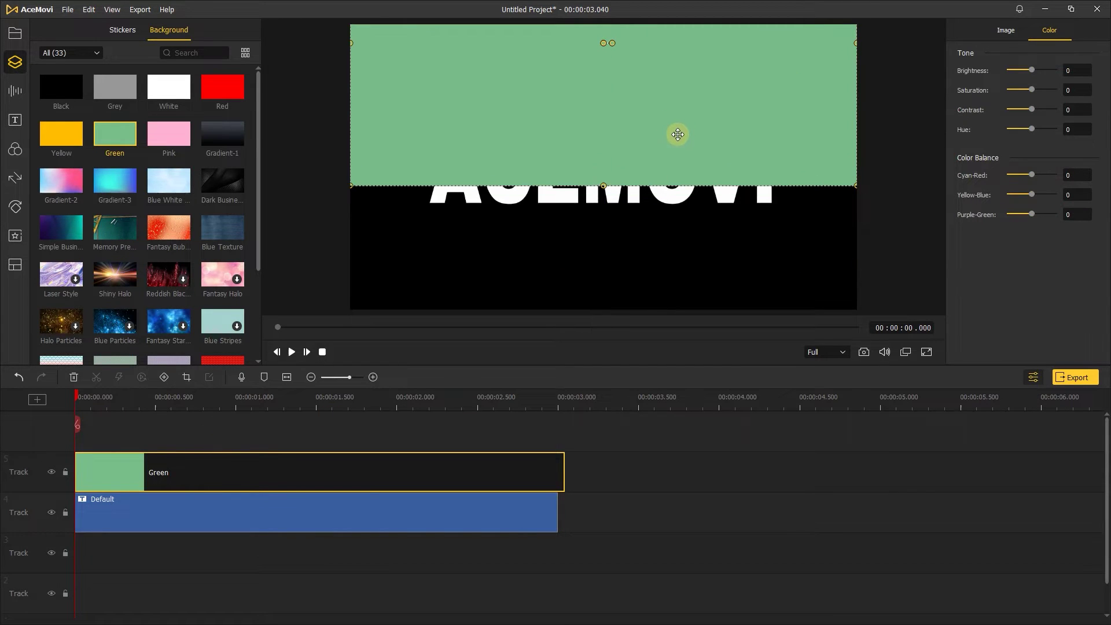
- Rotate the green layer to 173°, scale it to 107.4% and lower its brightness to -31
left_click(1006, 31)
left_click_drag(1017, 78, 1024, 80)
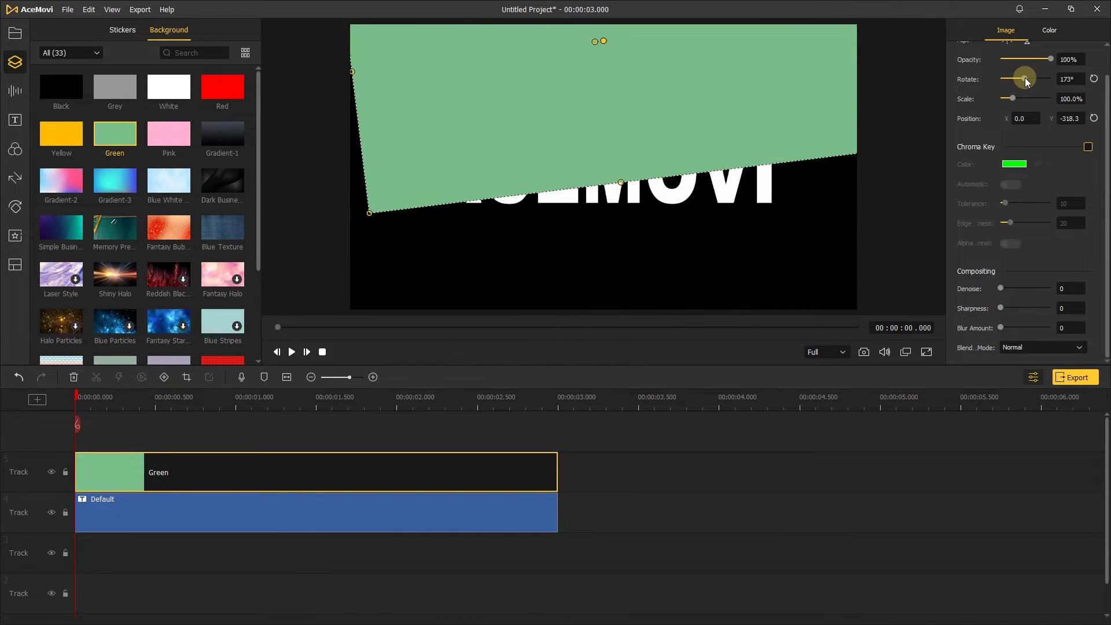
left_click_drag(786, 122, 804, 85)
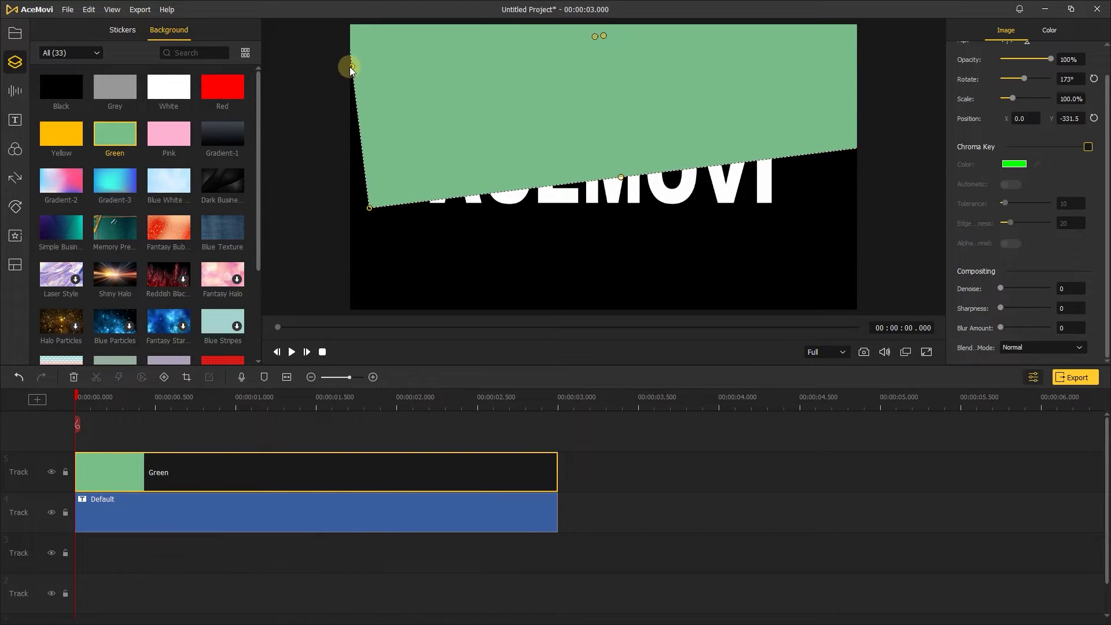
left_click_drag(350, 69, 316, 72)
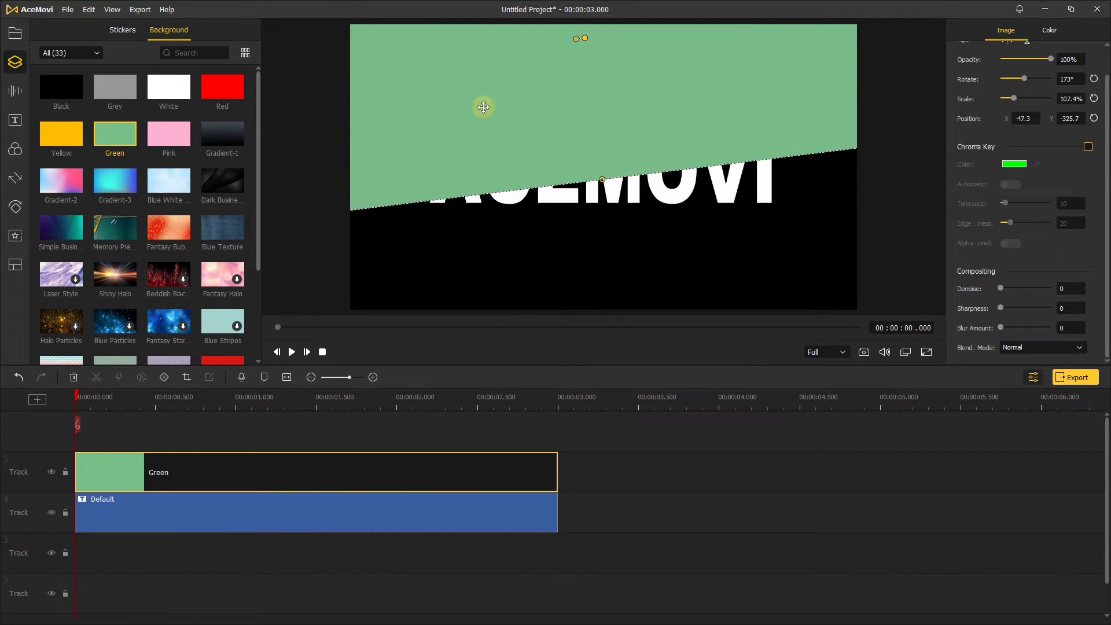
left_click(1047, 33)
left_click_drag(1034, 70, 1024, 71)
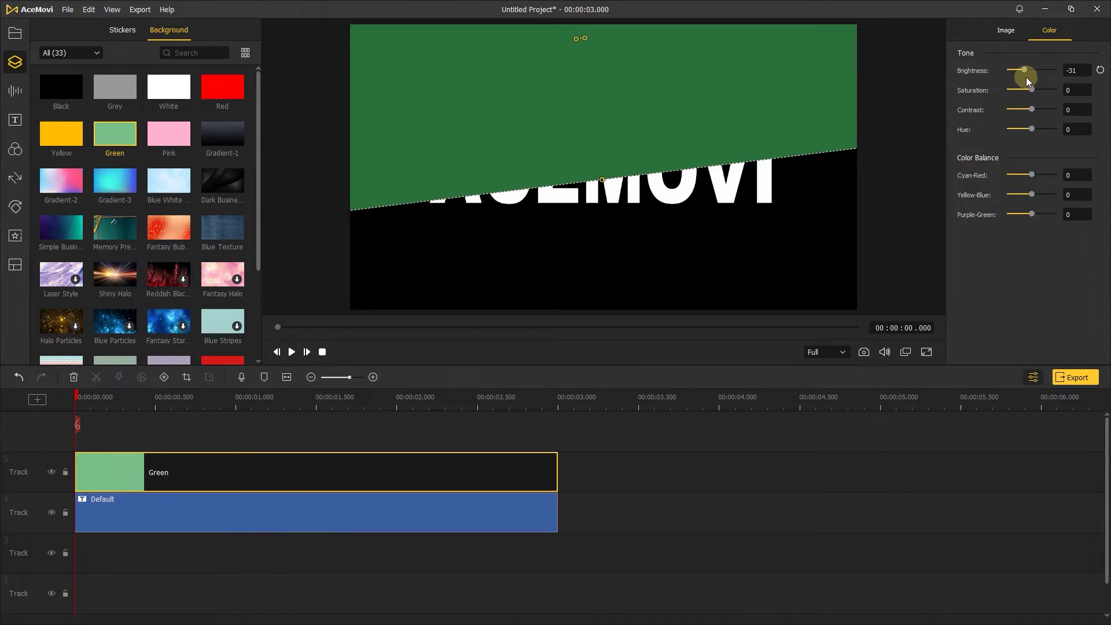
- Duplicate the Green clip onto a new track starting at 0
right_click(131, 471)
left_click(170, 348)
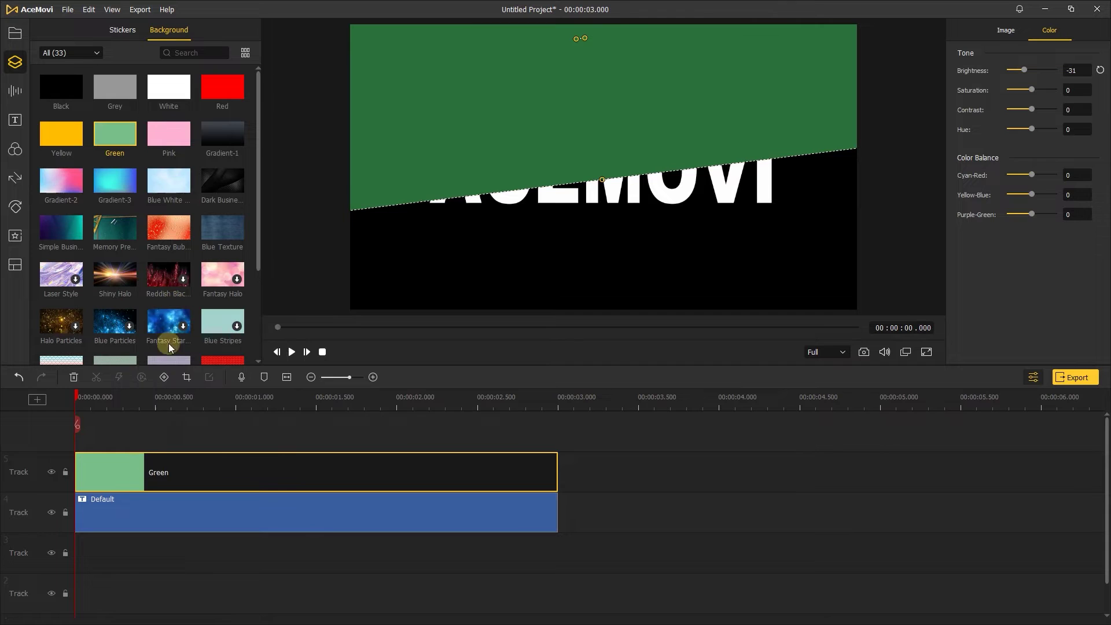
right_click(181, 440)
left_click(209, 248)
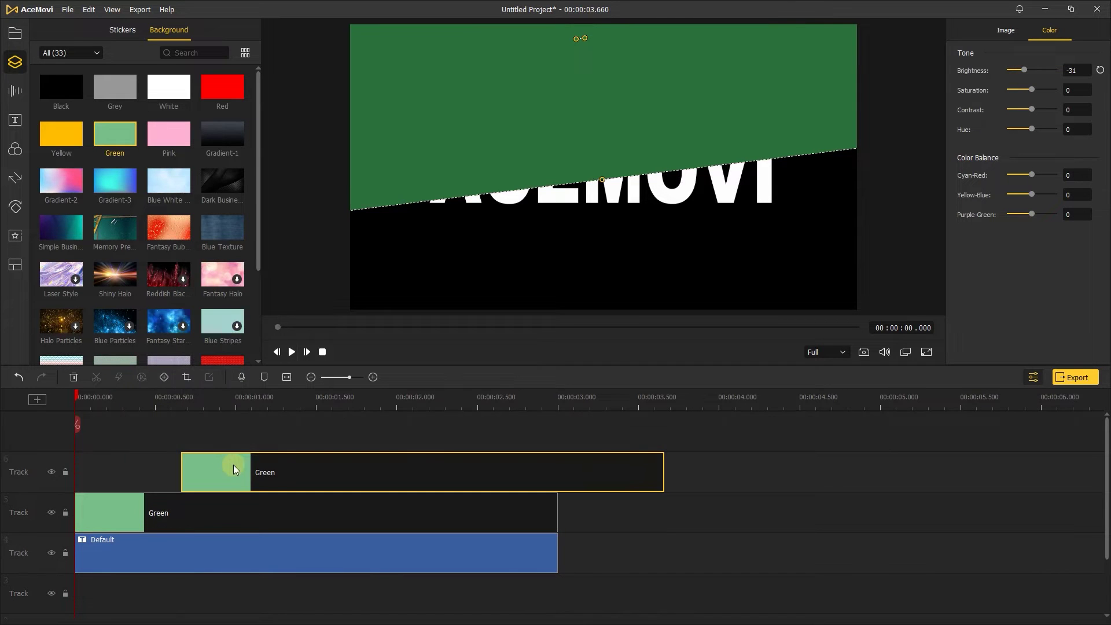
left_click_drag(234, 470, 117, 467)
- Move the copied green layer down so it covers the lower half of the frame
left_click_drag(610, 68, 628, 322)
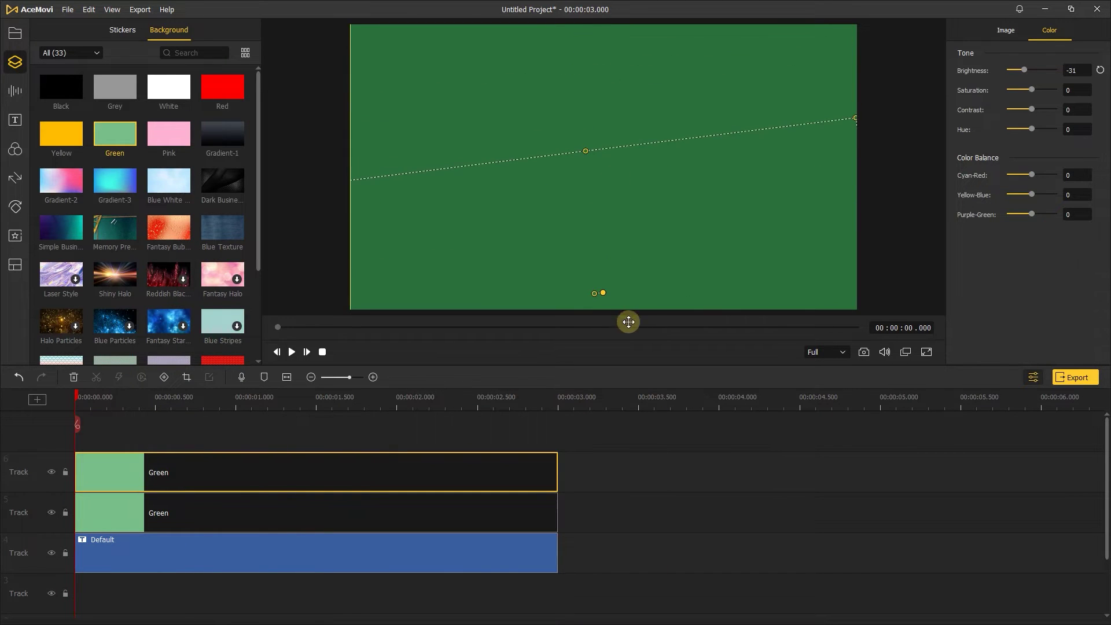
left_click(541, 440)
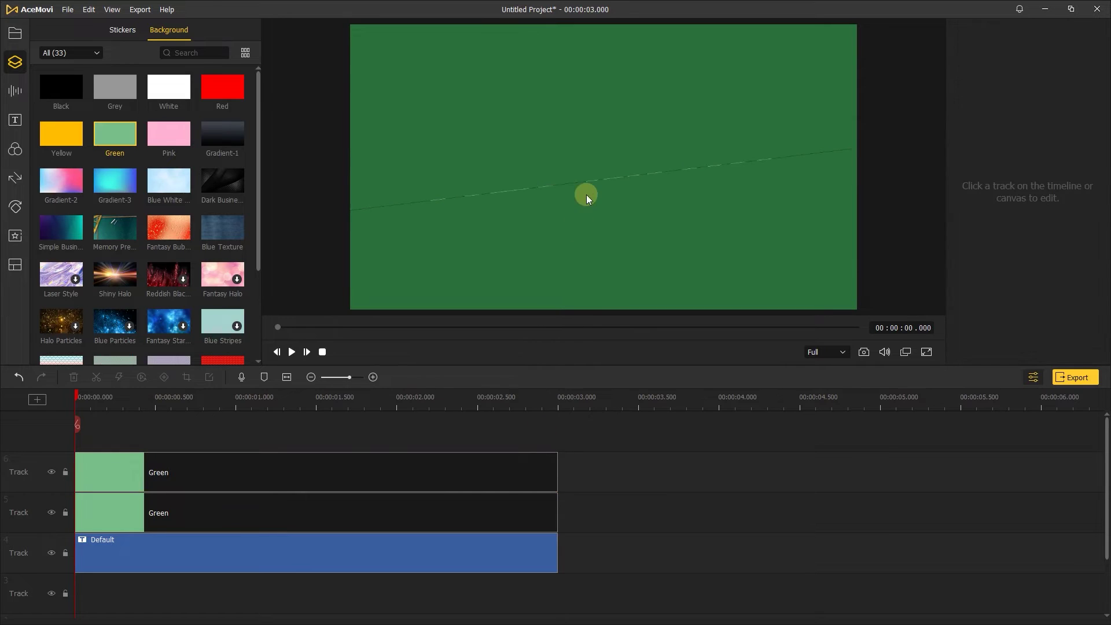
left_click(395, 468)
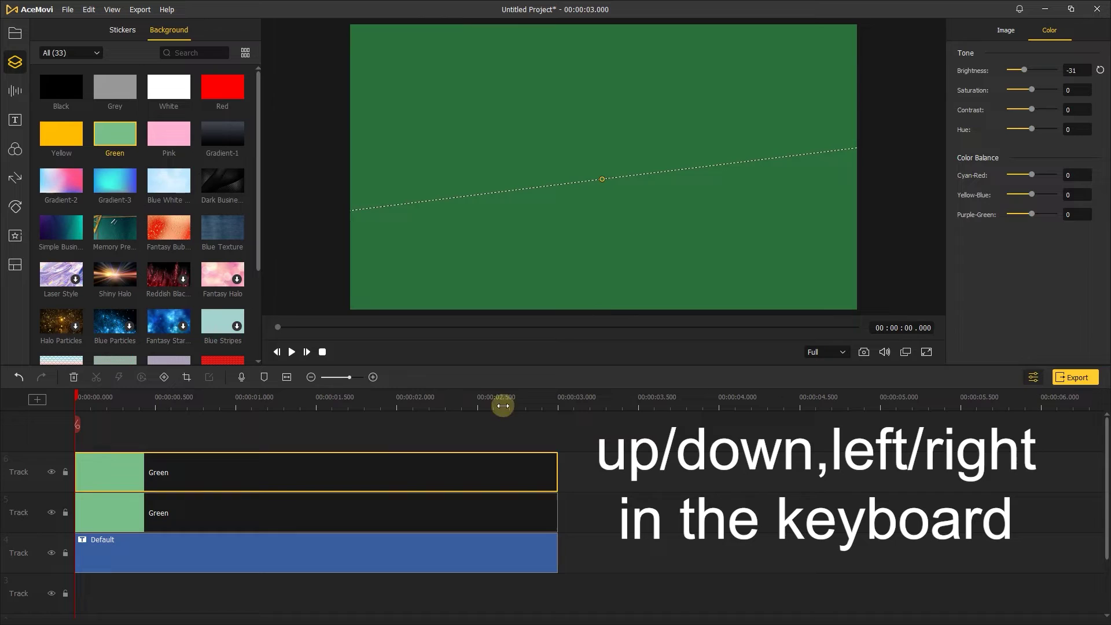
left_click(453, 426)
- Export the bottom-half version as Split text_buttom with the top green layer hidden, then unhide it
left_click(138, 465)
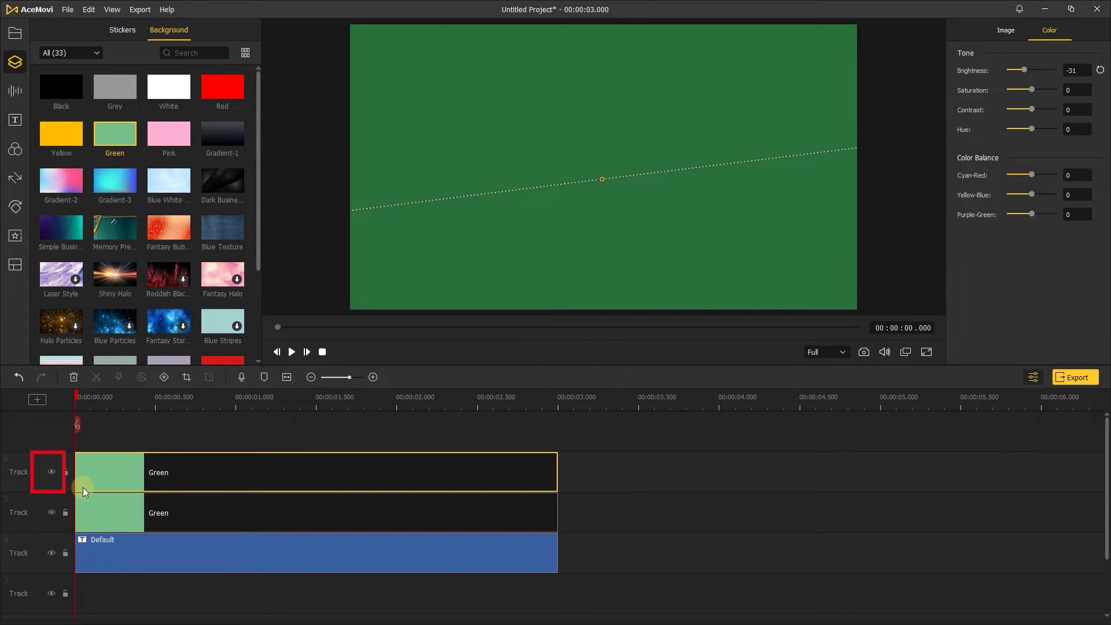
left_click(51, 472)
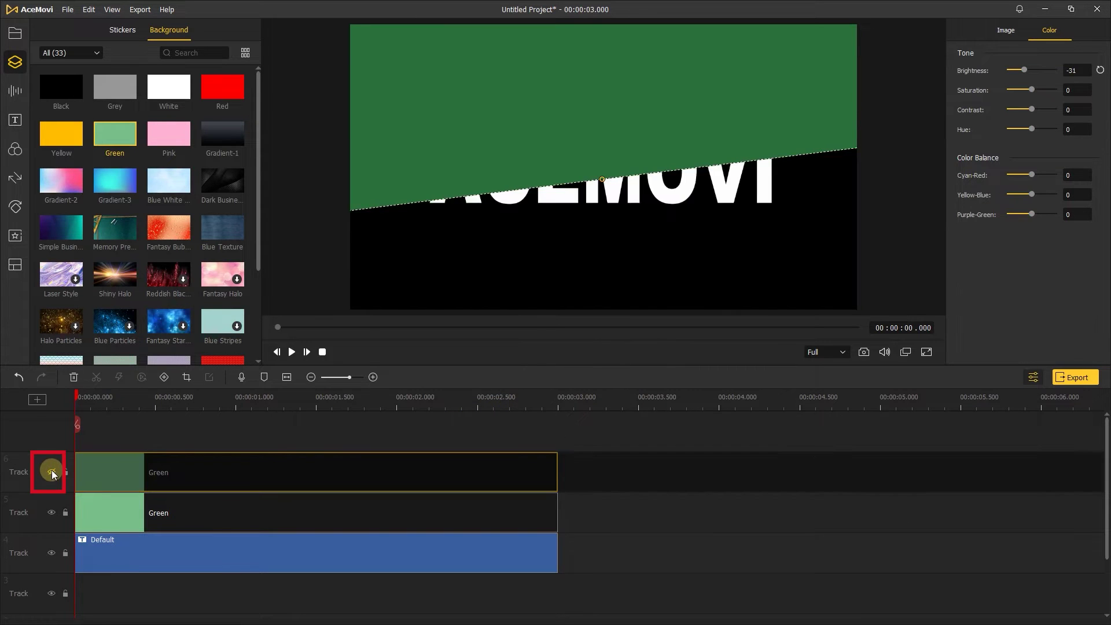
left_click(1074, 377)
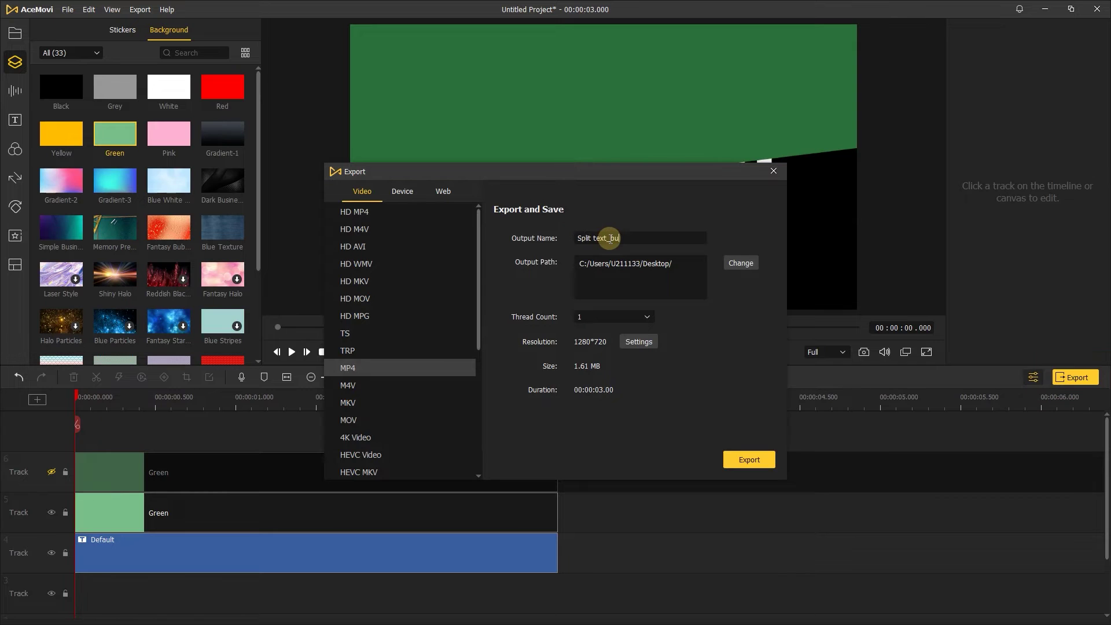
left_click(742, 460)
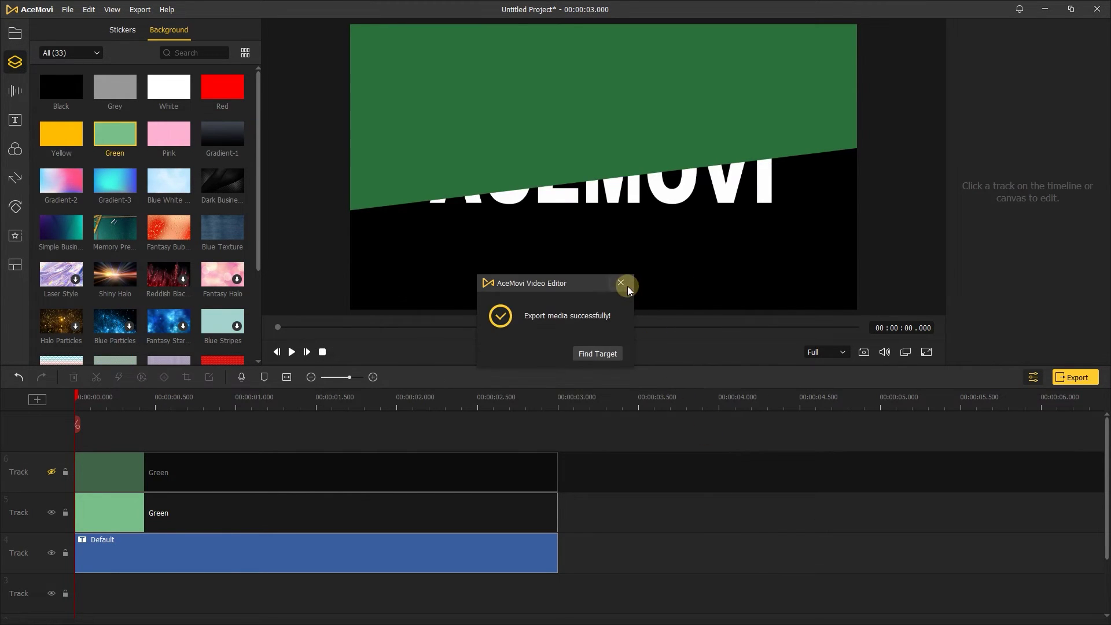
left_click(623, 284)
left_click(51, 471)
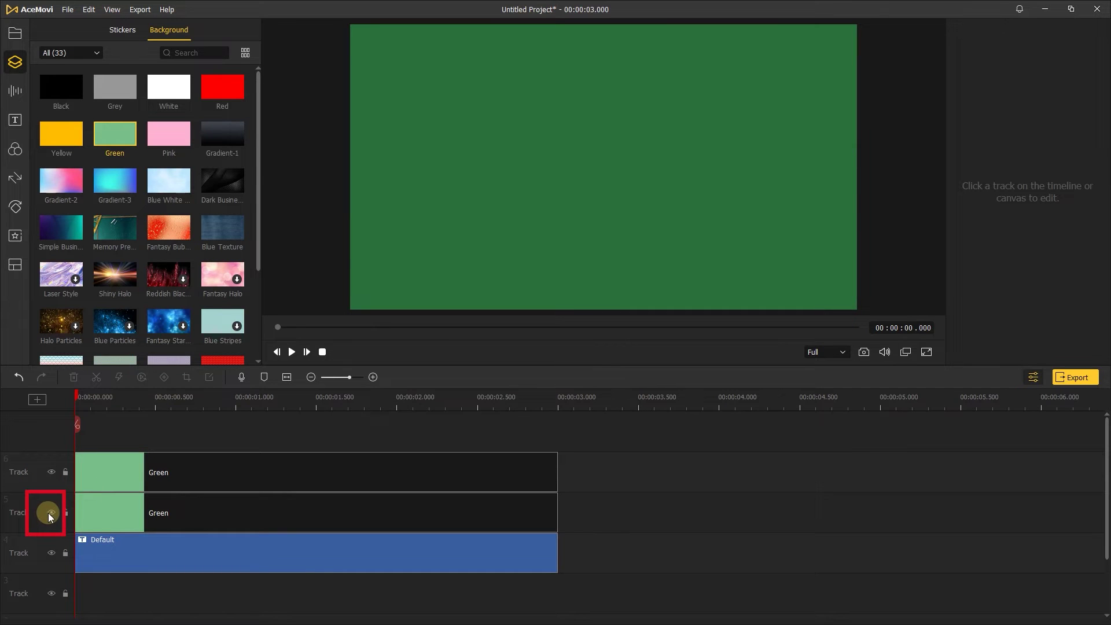
- Hide the lower green track and export the MP4 renamed Split text_top
left_click(51, 512)
left_click(1075, 378)
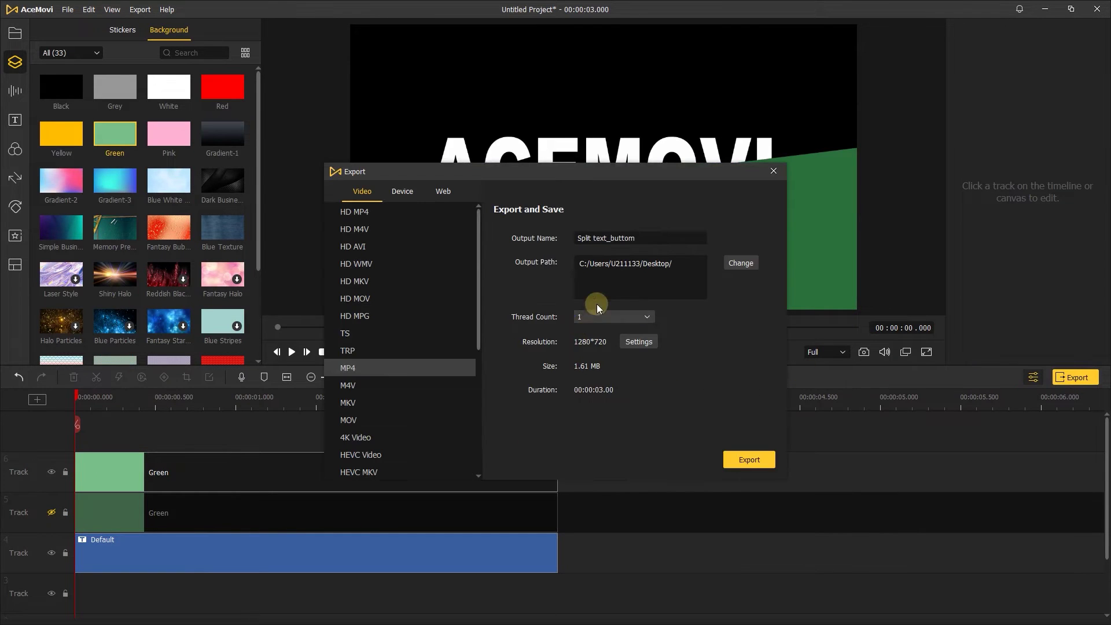
left_click_drag(653, 238, 613, 240)
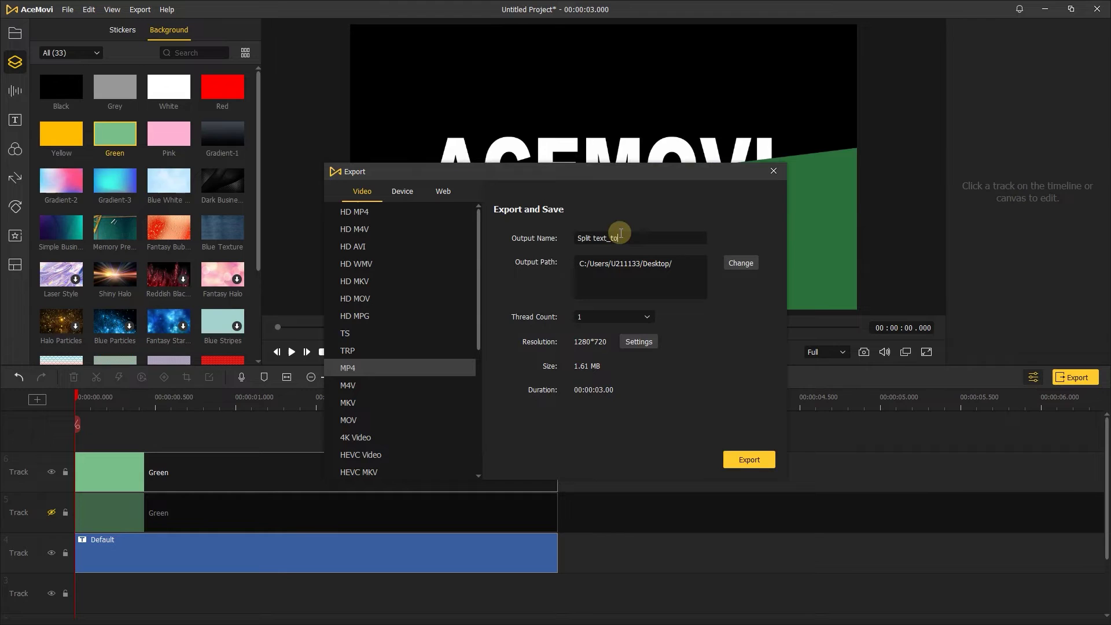
left_click(753, 459)
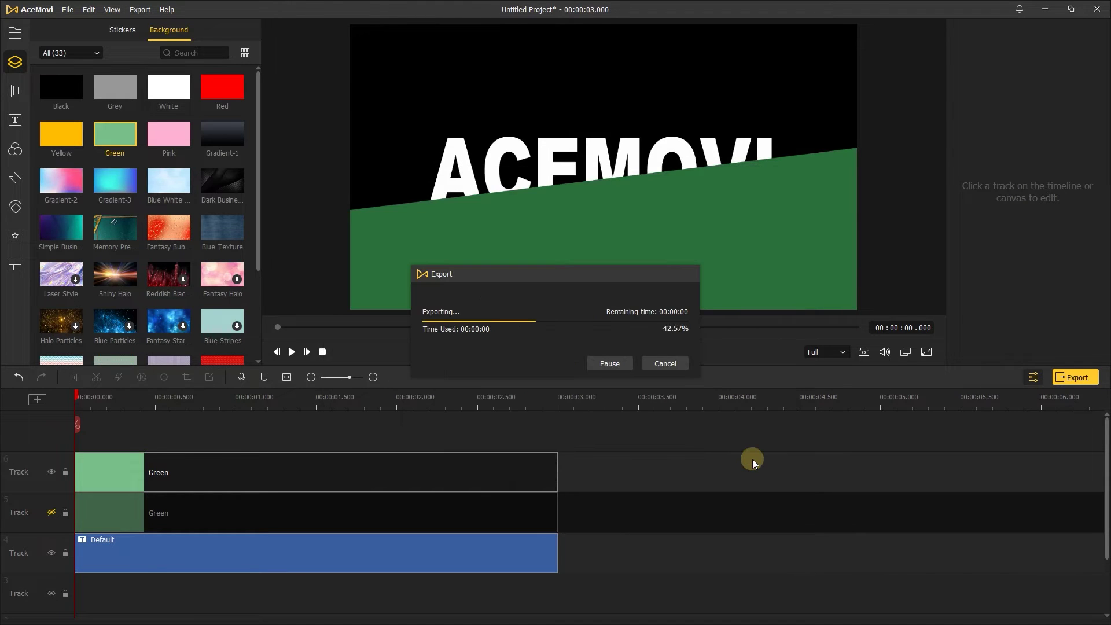
left_click(621, 283)
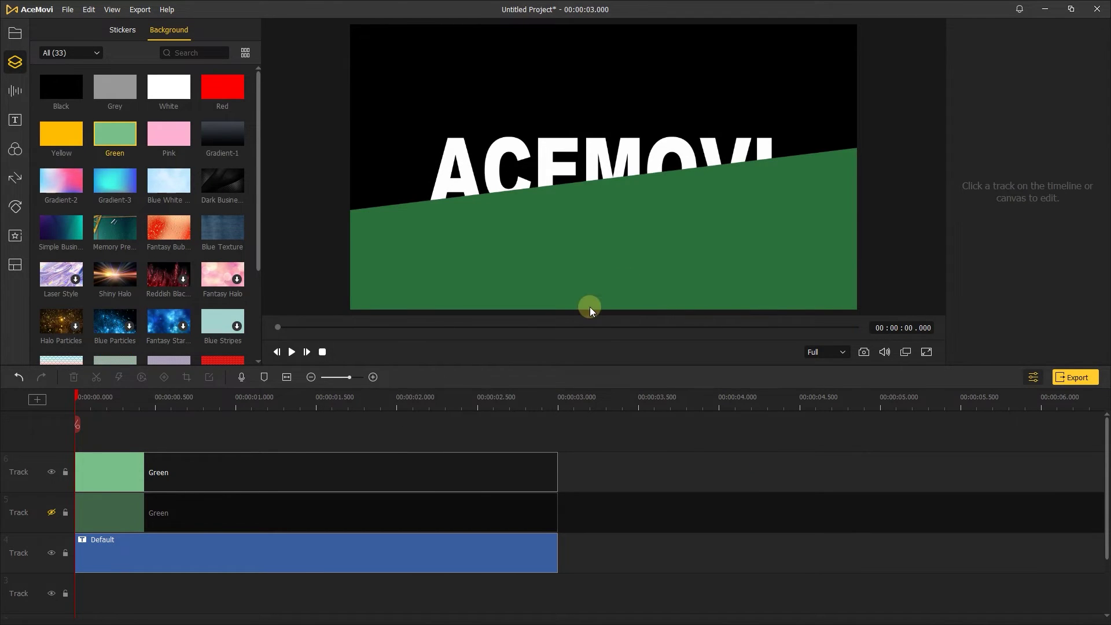
- Import the Split text_buttom and Split text_top MP4 files into the media library
left_click(51, 513)
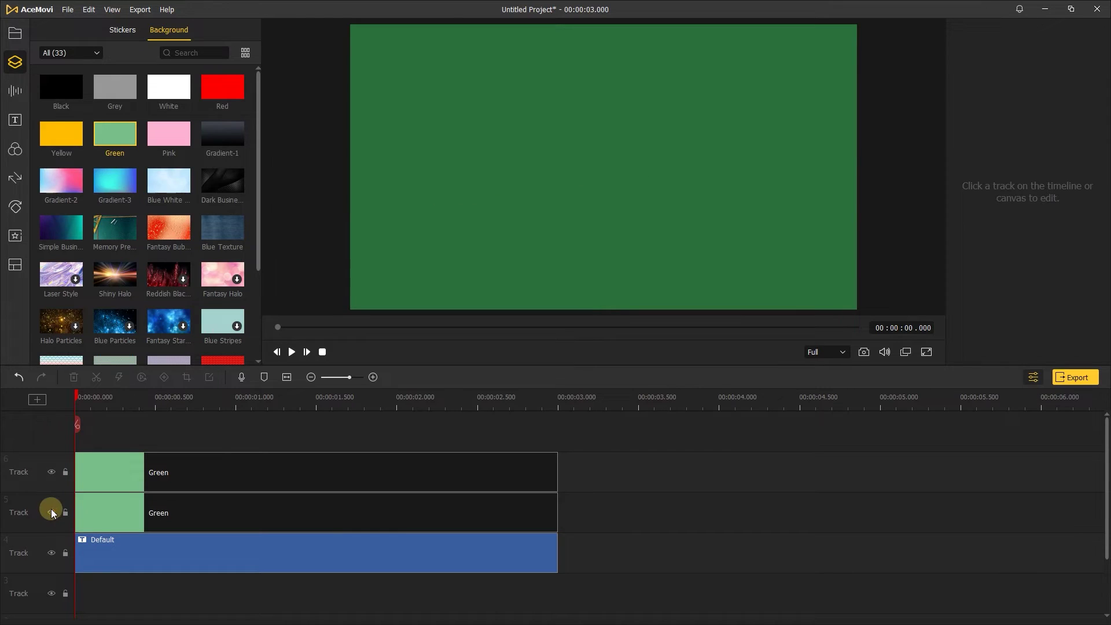
left_click(15, 33)
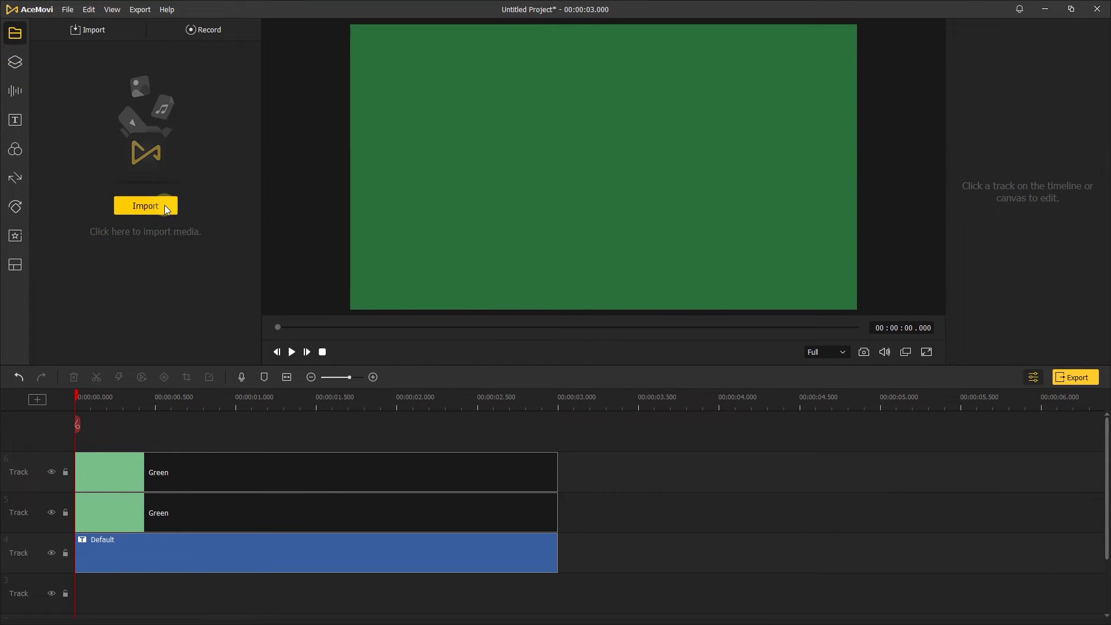
left_click(156, 208)
left_click_drag(346, 167, 266, 96)
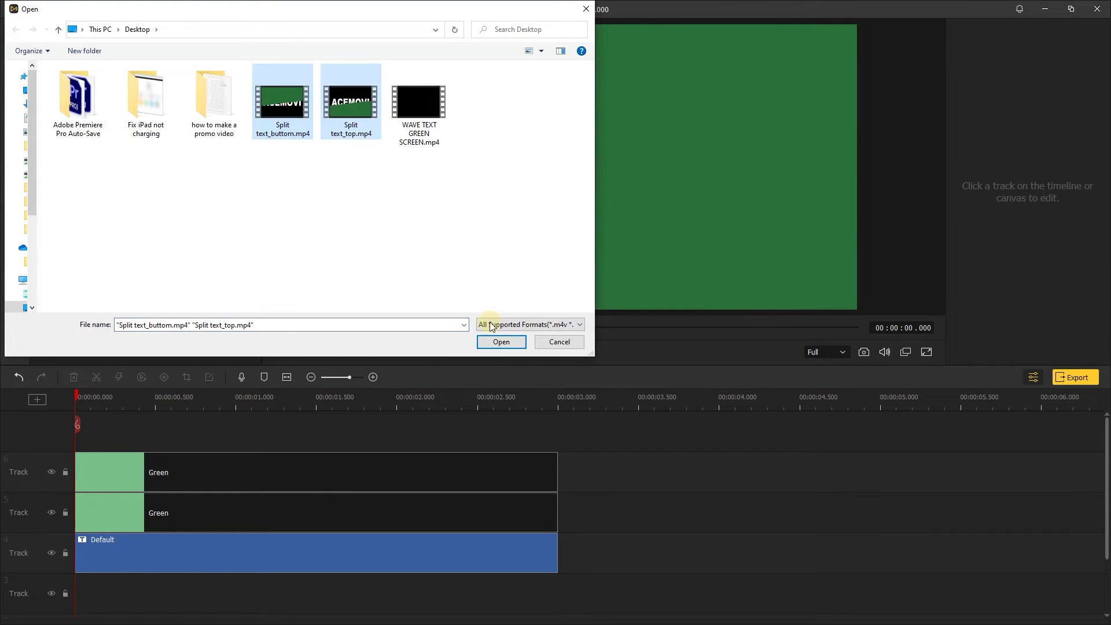
left_click(497, 342)
left_click(148, 183)
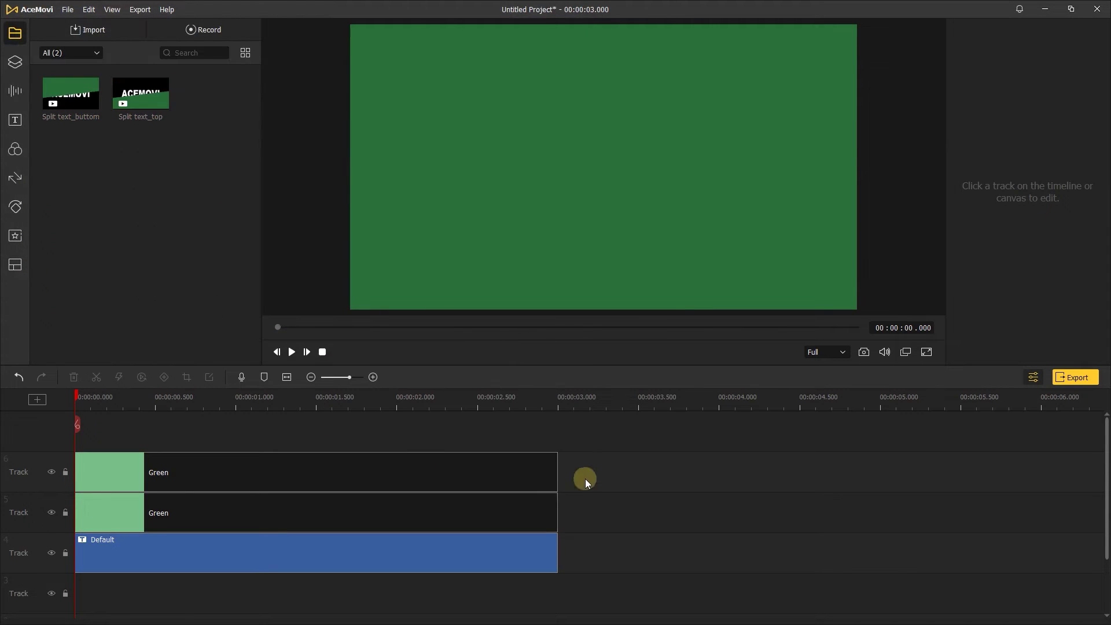
- Delete the old clips; place Split text_buttom on track 5 and Split text_top on track 6
left_click_drag(585, 478, 370, 555)
left_click(74, 378)
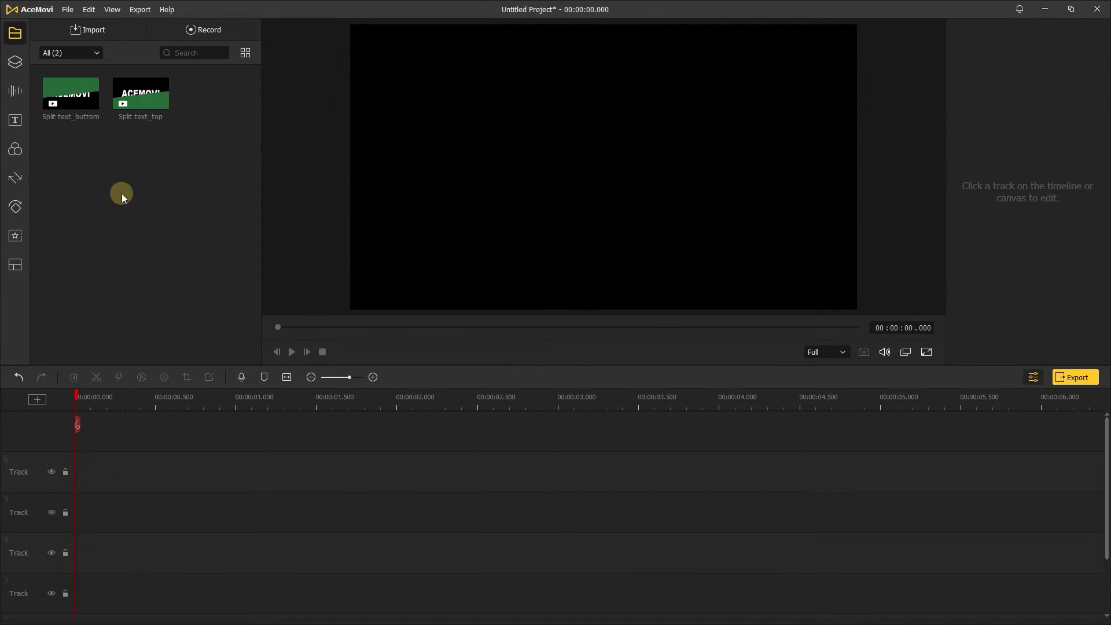
left_click_drag(67, 77, 57, 515)
left_click(617, 360)
left_click_drag(140, 92, 35, 473)
mouse_move(132, 405)
left_mouse_down()
mouse_move(109, 394)
mouse_move(125, 398)
left_mouse_up()
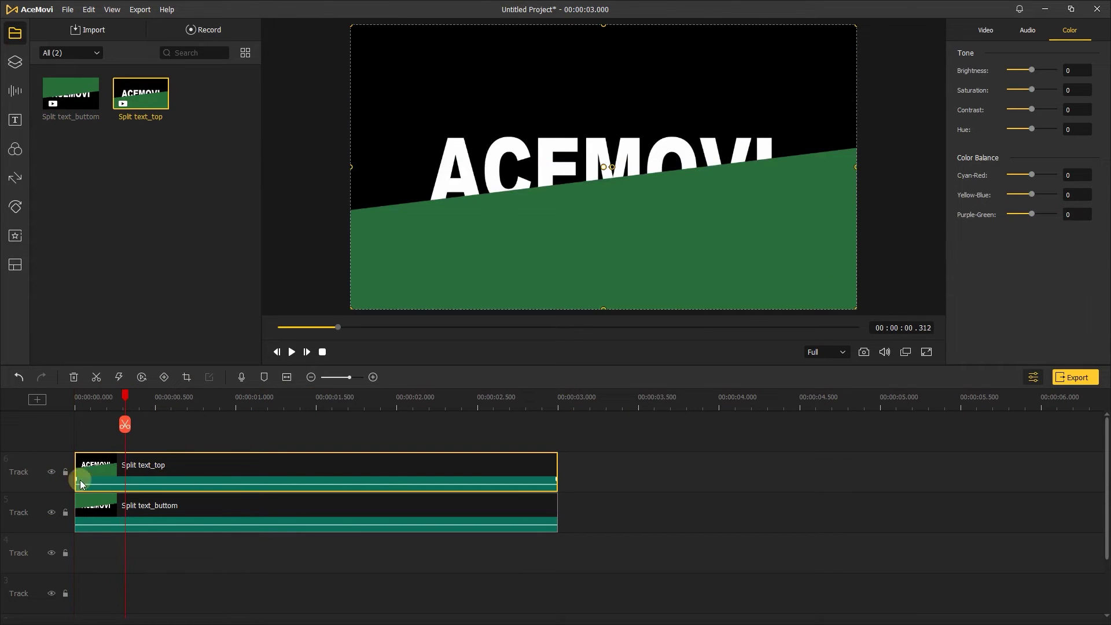
- With track 5 hidden, enable Chroma Key on Split text_top with tolerance 45 and edge 51
left_click(51, 512)
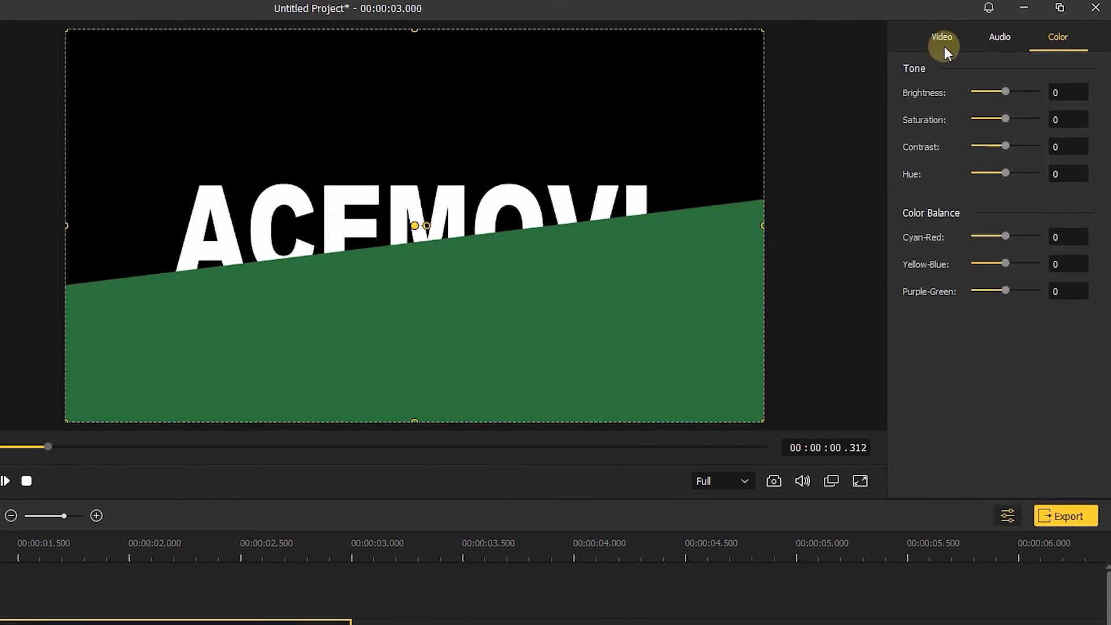
left_click(942, 38)
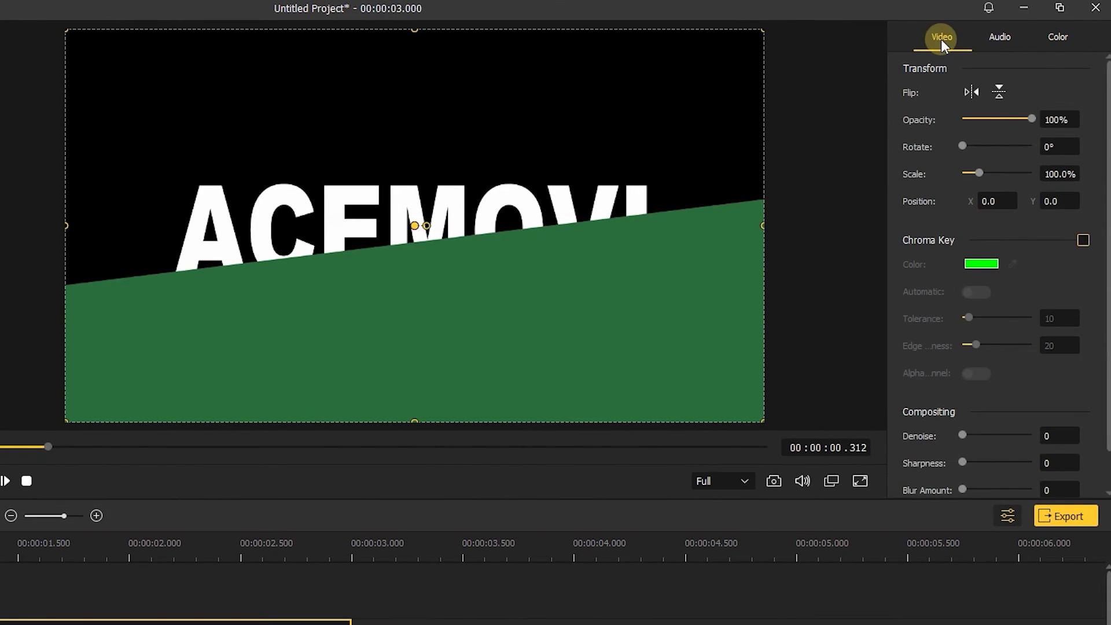
left_click(1083, 240)
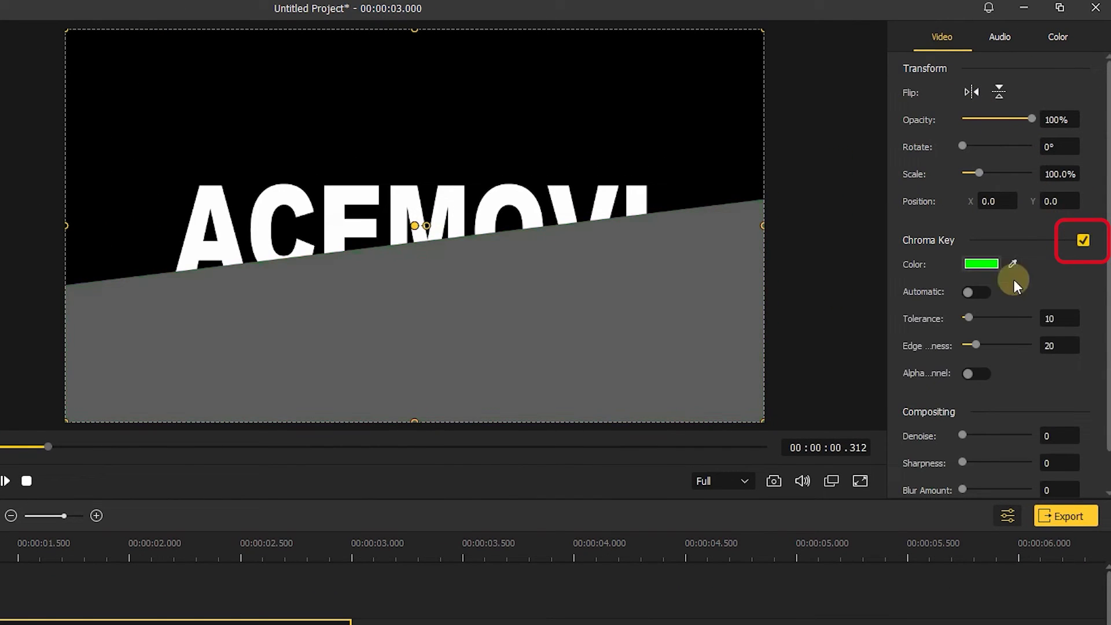
left_click_drag(982, 316, 999, 344)
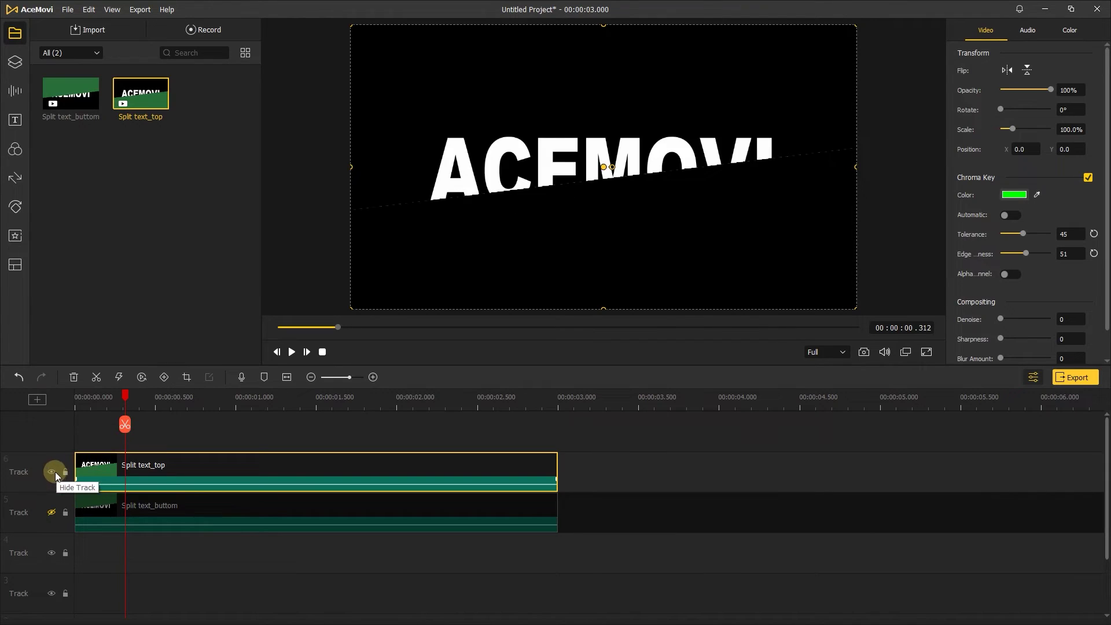
- Enable automatic Chroma Key on Split text_buttom with tolerance 63, hiding track 6 meanwhile
left_click(52, 472)
left_click(52, 512)
left_click(137, 509)
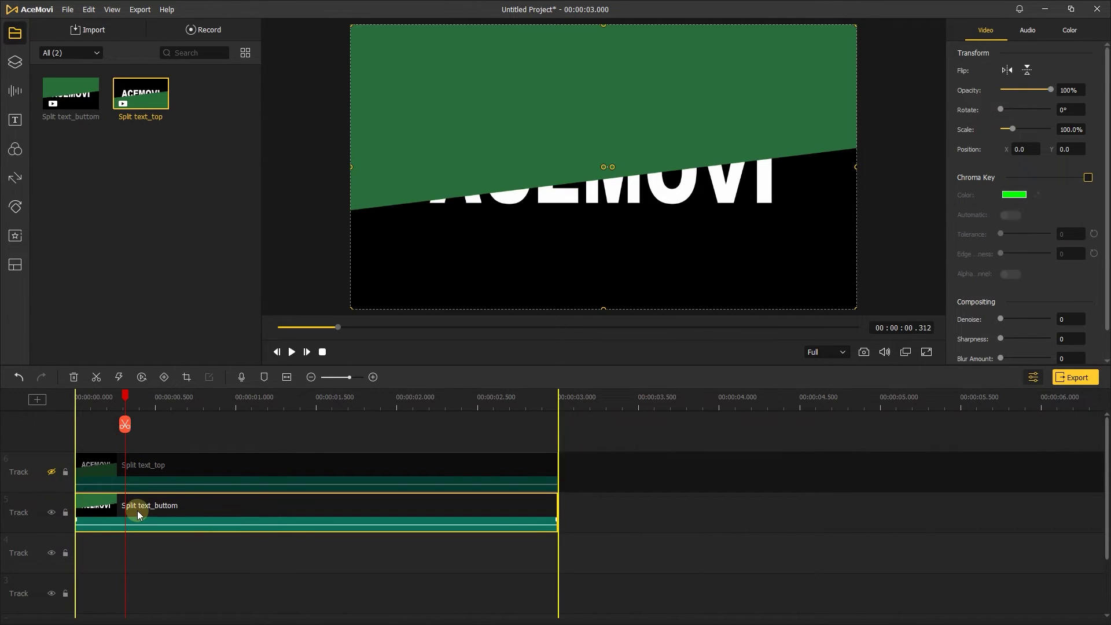
left_click(1088, 177)
left_click(1014, 215)
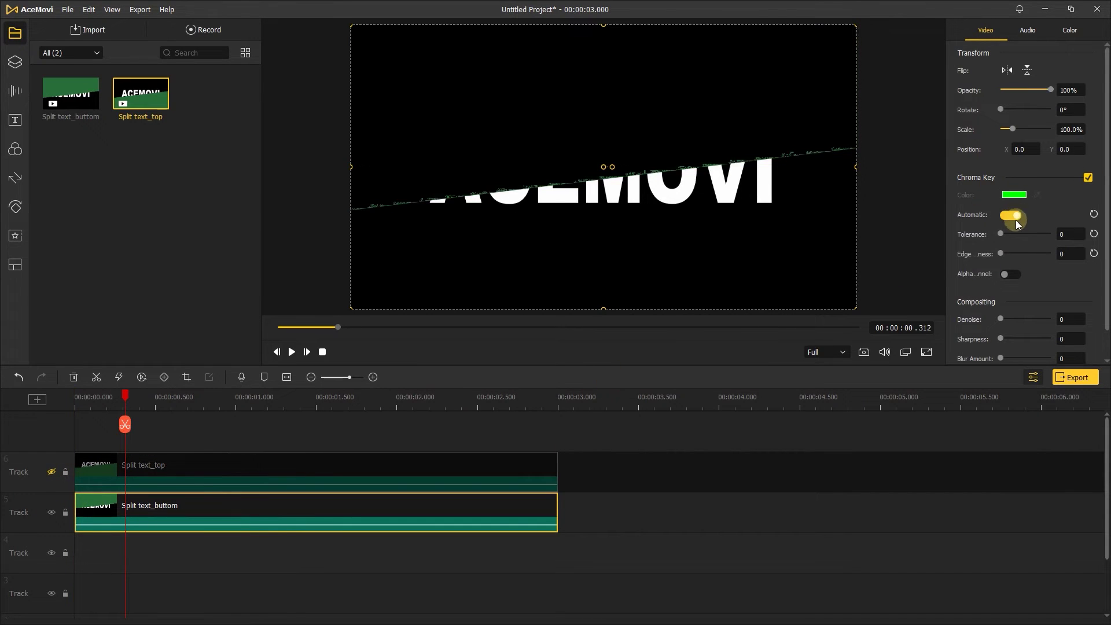
left_click_drag(1012, 233, 1051, 253)
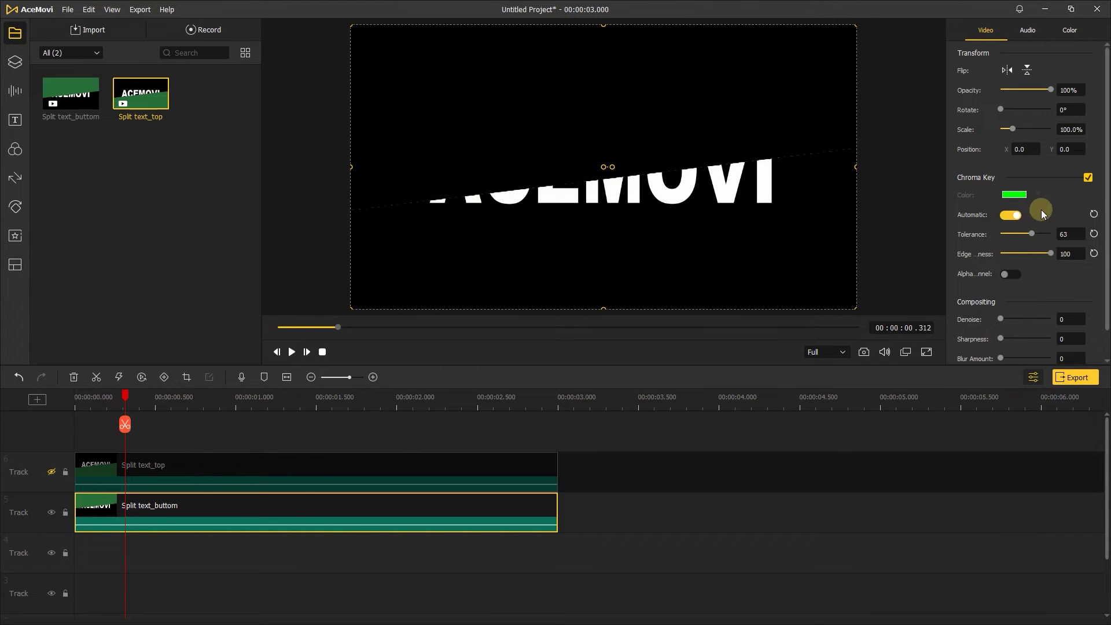
- Keyframe Split text_top at 0 and about 0.38 s, setting Position X to -15
left_click(51, 472)
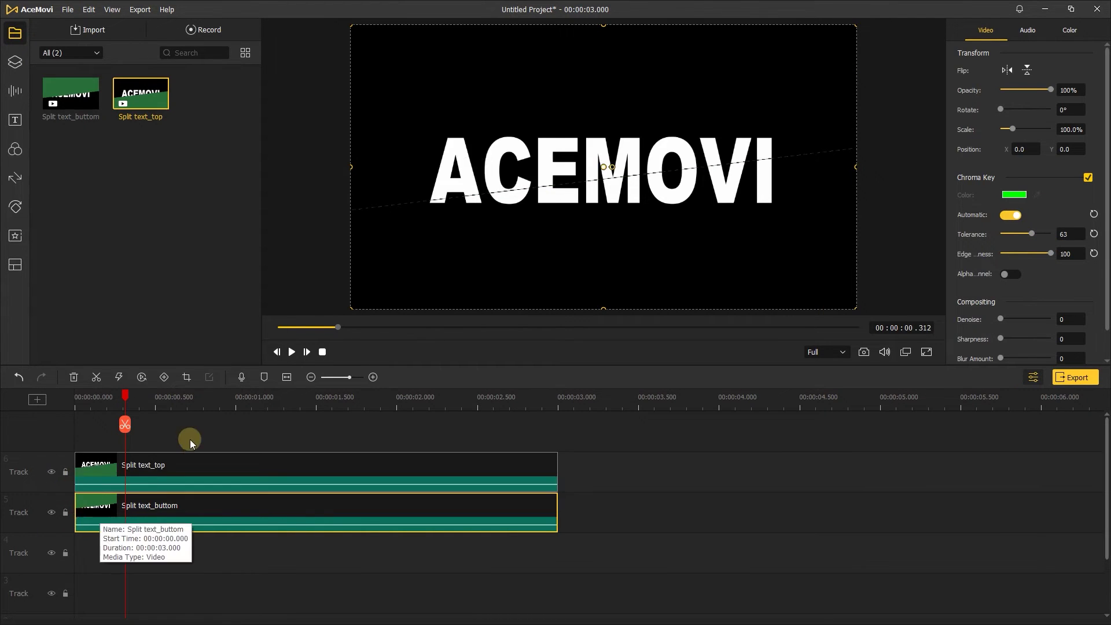
left_click(197, 462)
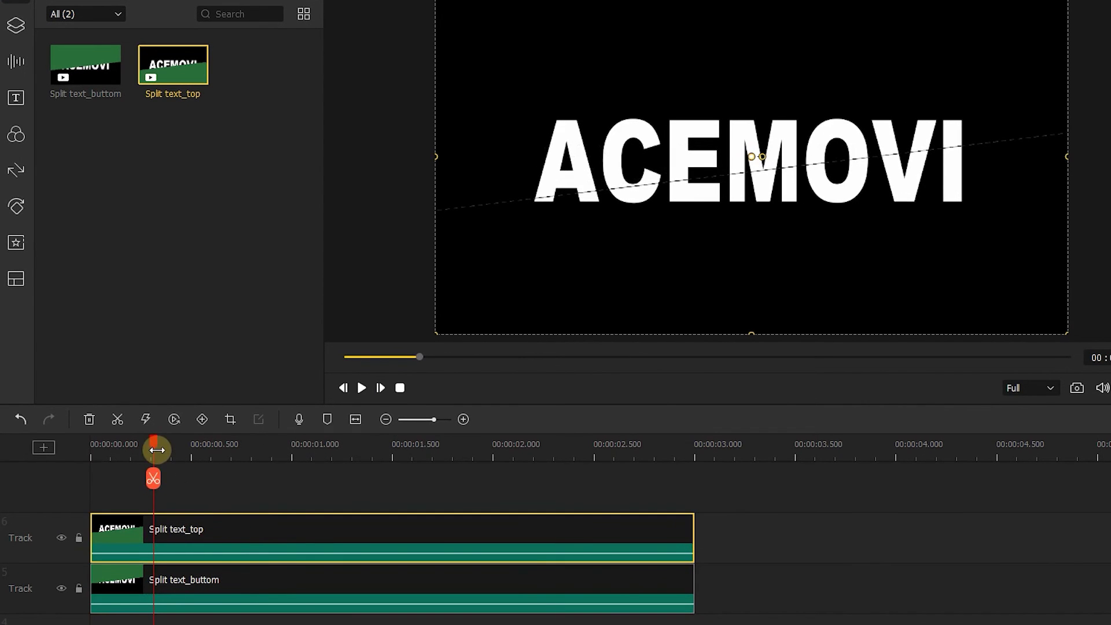
left_click_drag(157, 450, 93, 446)
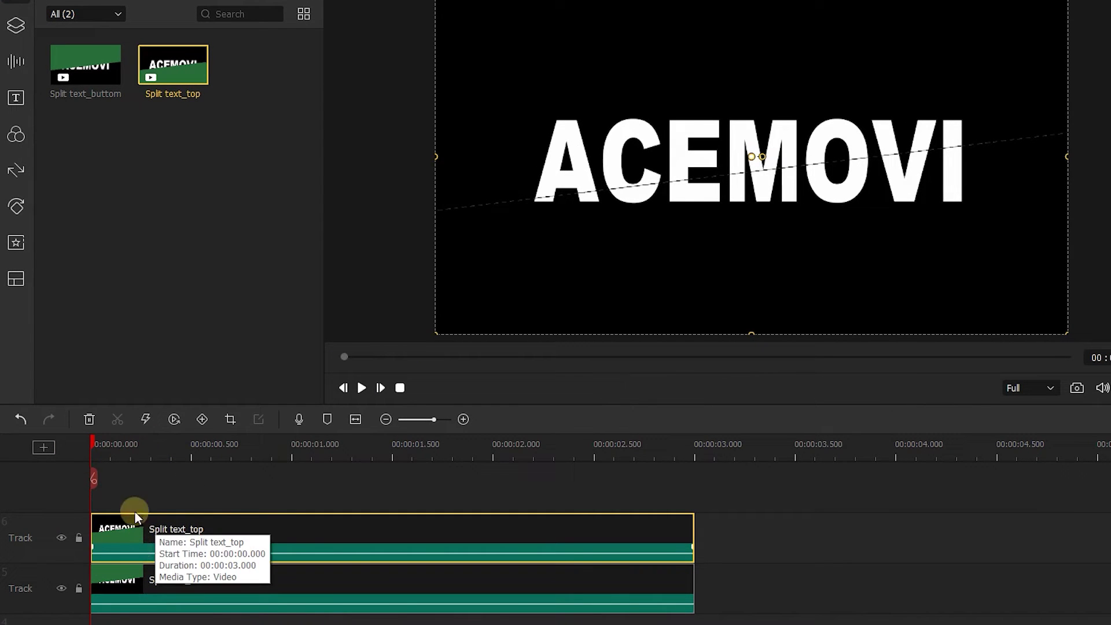
left_click(202, 420)
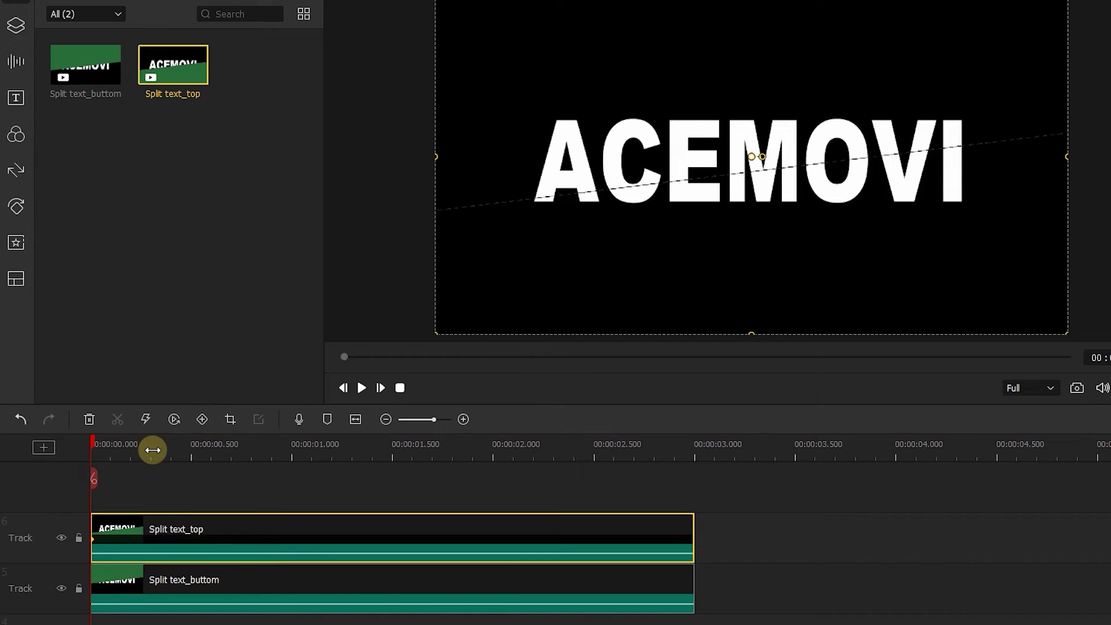
left_click_drag(153, 450, 168, 449)
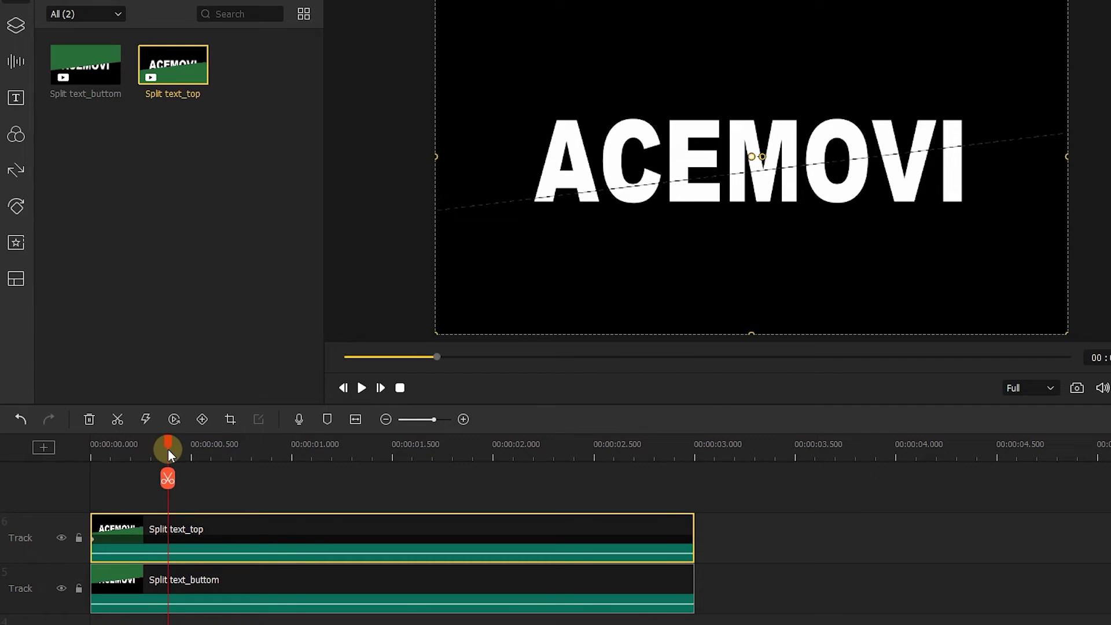
left_click(203, 419)
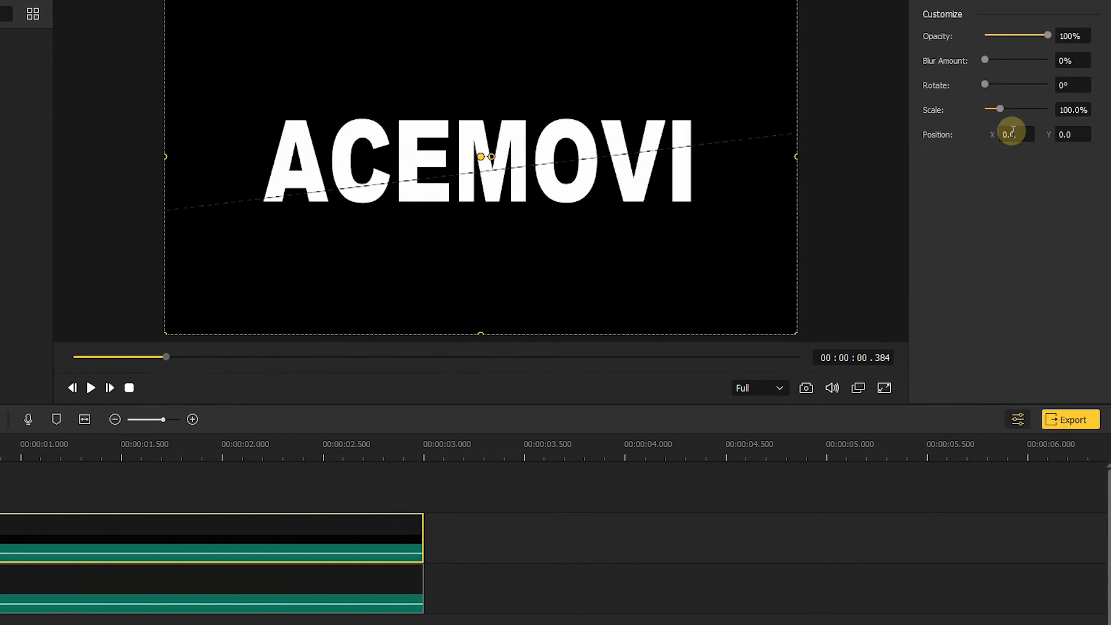
double_click(1001, 134)
type("-15")
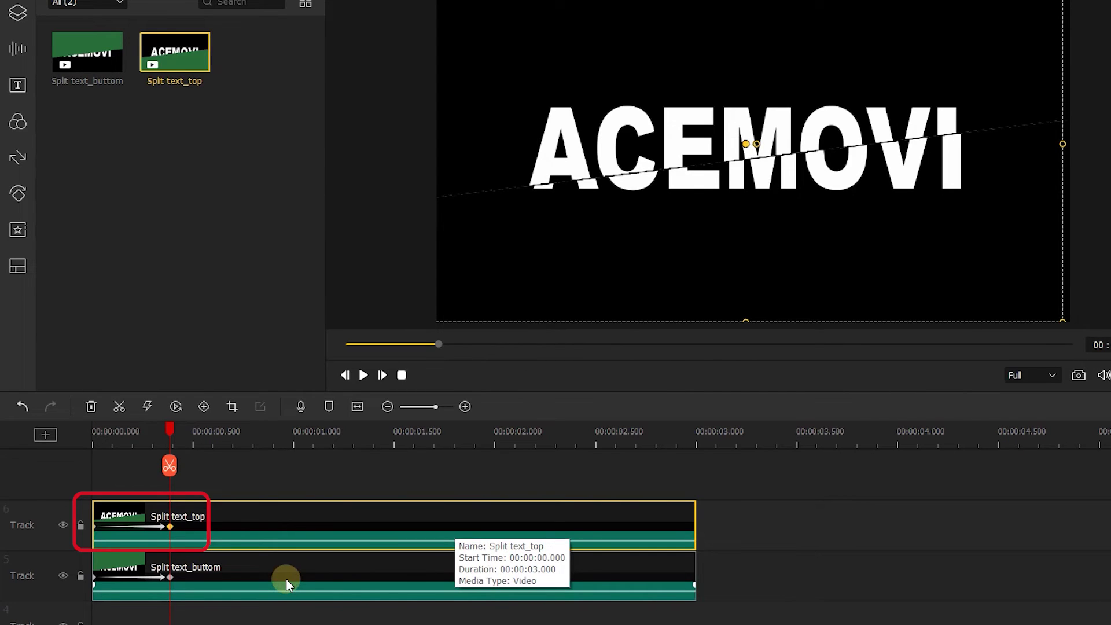
- Set Split text_buttom's Position X to 15 at the same keyframe time
left_click(171, 576)
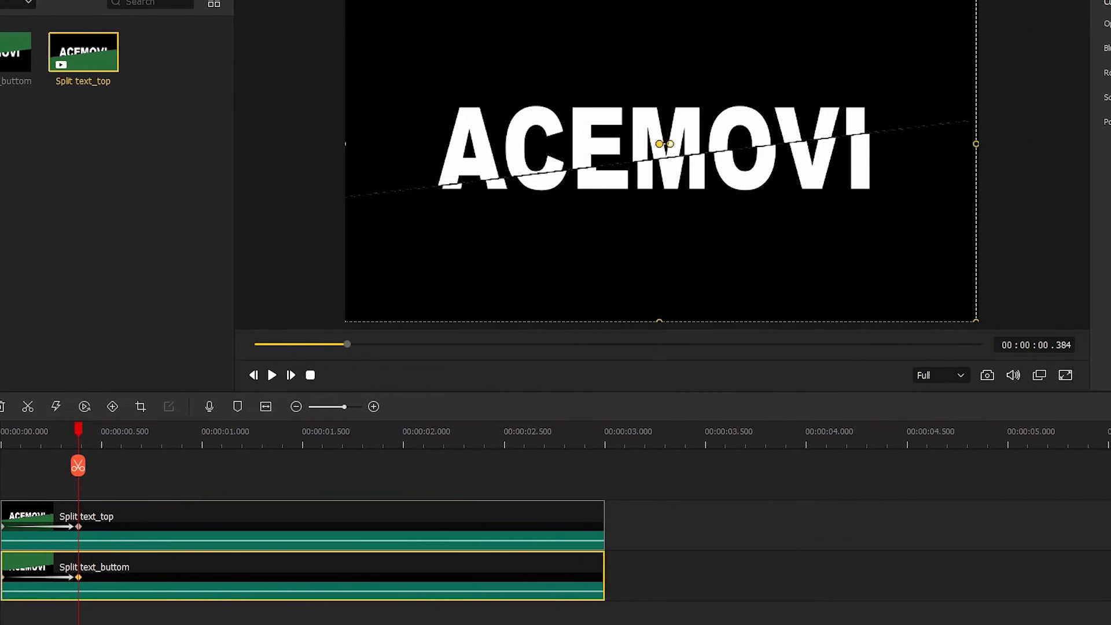
left_click(1010, 119)
type("15")
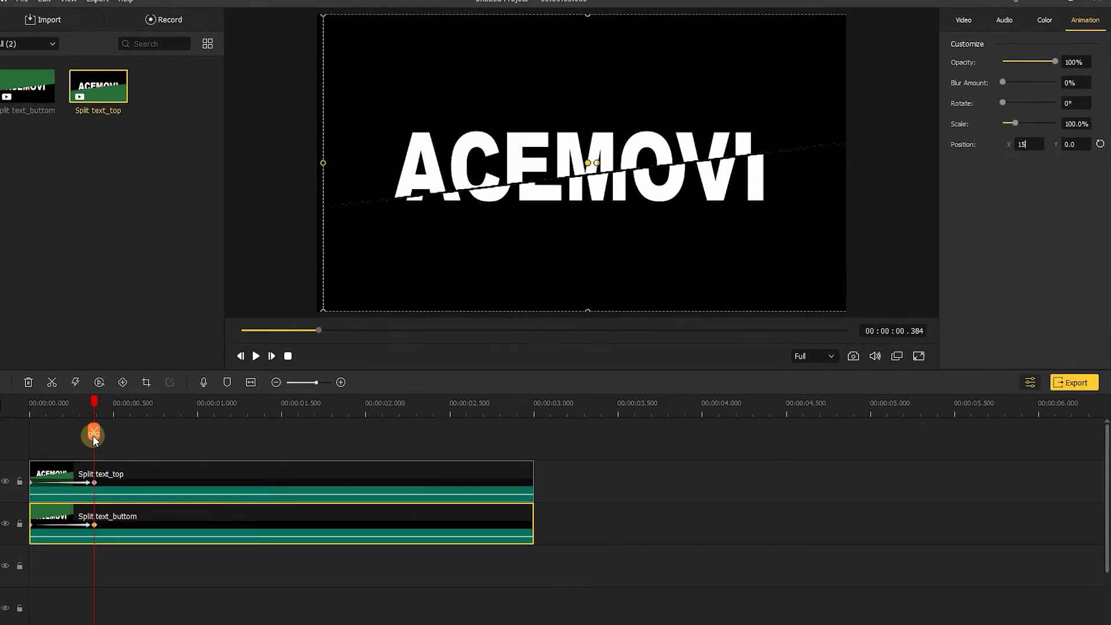
left_click(276, 352)
- Add the Transition 2 sound effect, found by searching 'tra', on a new track at 0 s
left_click(15, 91)
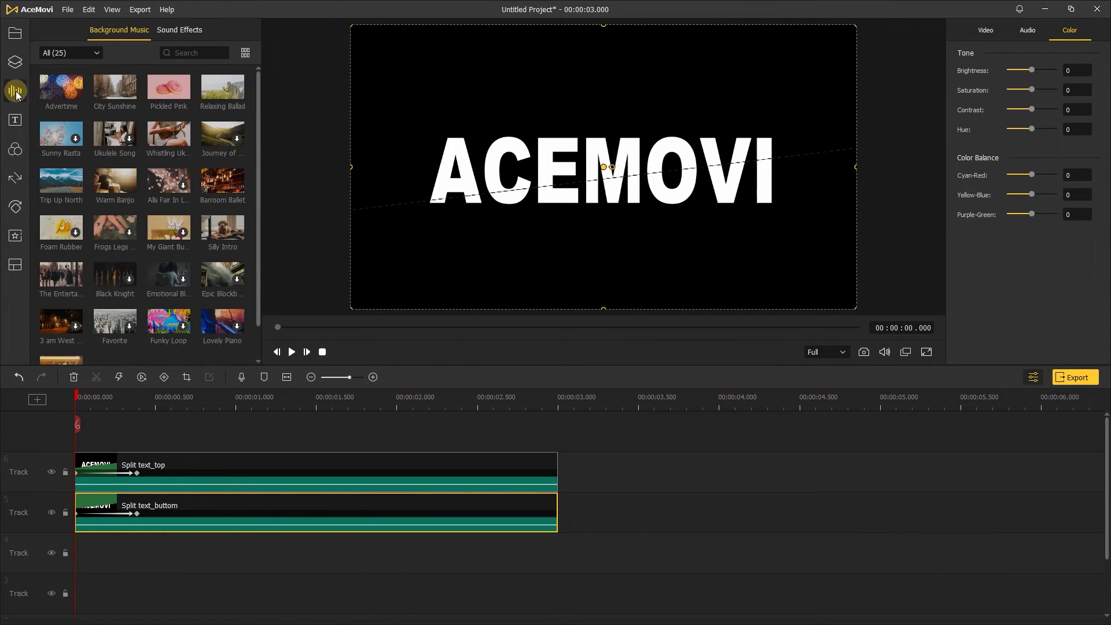
left_click(178, 30)
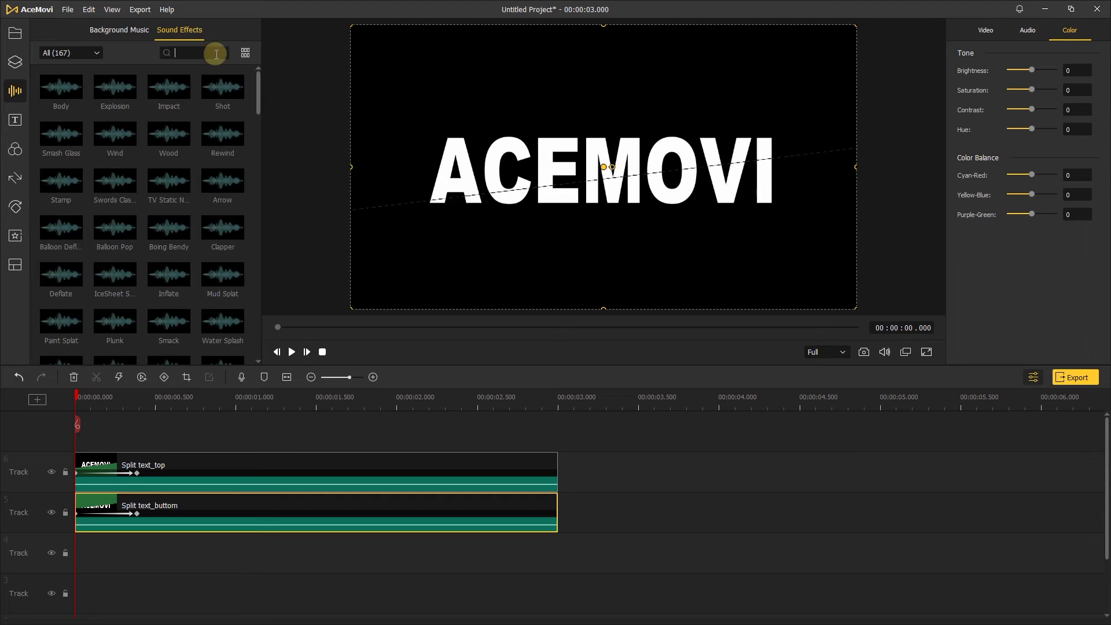
left_click(216, 53)
type("tra")
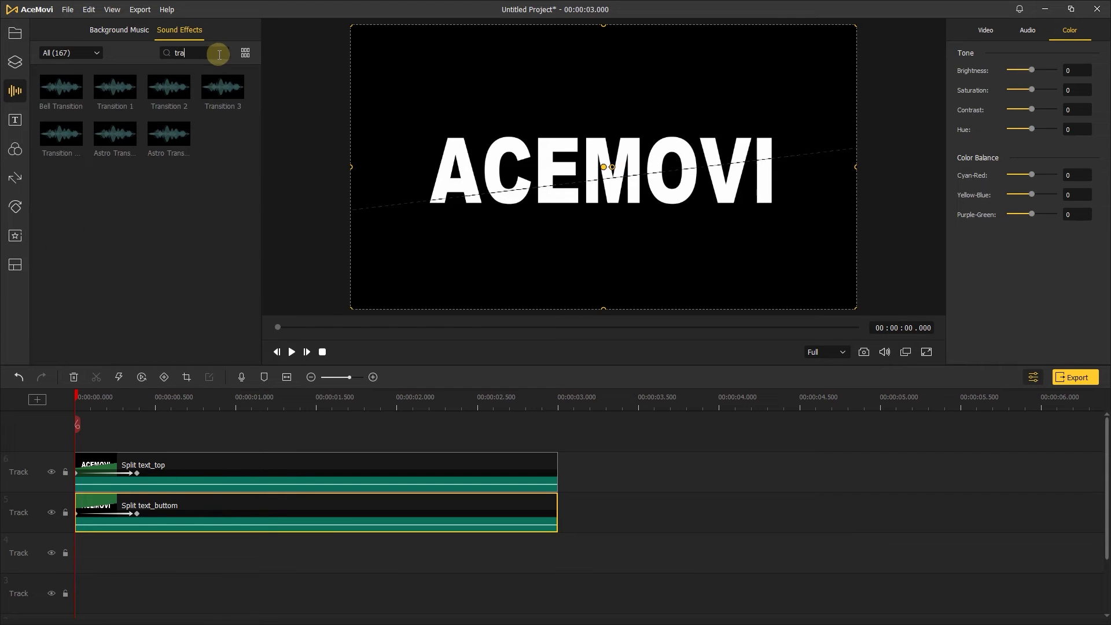
left_click_drag(168, 86, 69, 432)
left_click_drag(97, 466, 191, 464)
key("ctrl+z")
- Trim both split-text clips to end with the sound at 1.956 s
key("space")
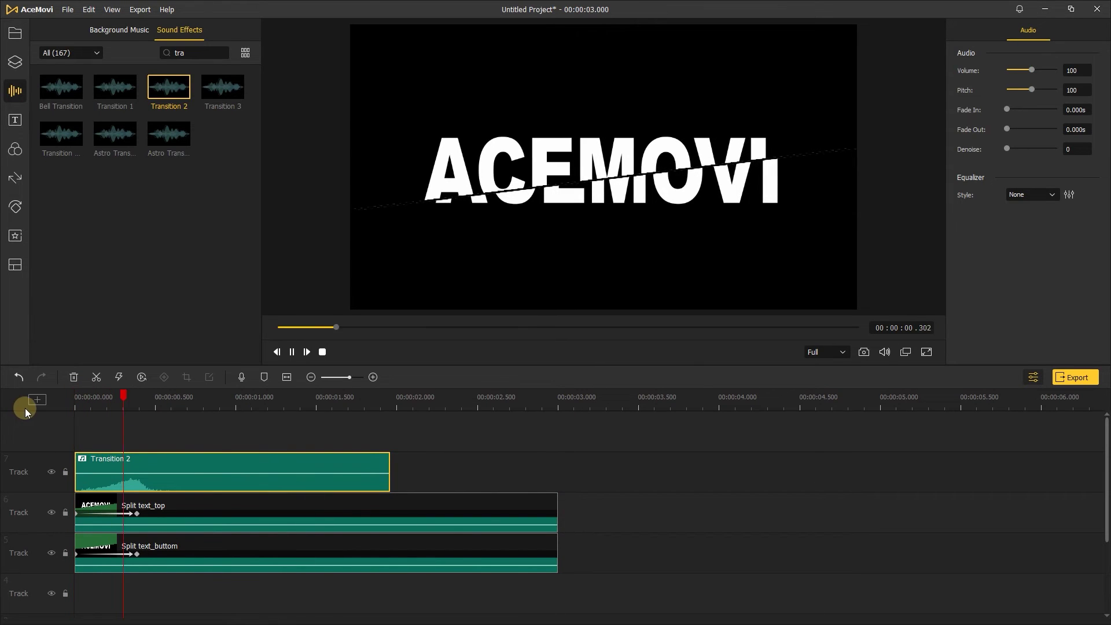
left_click(309, 397)
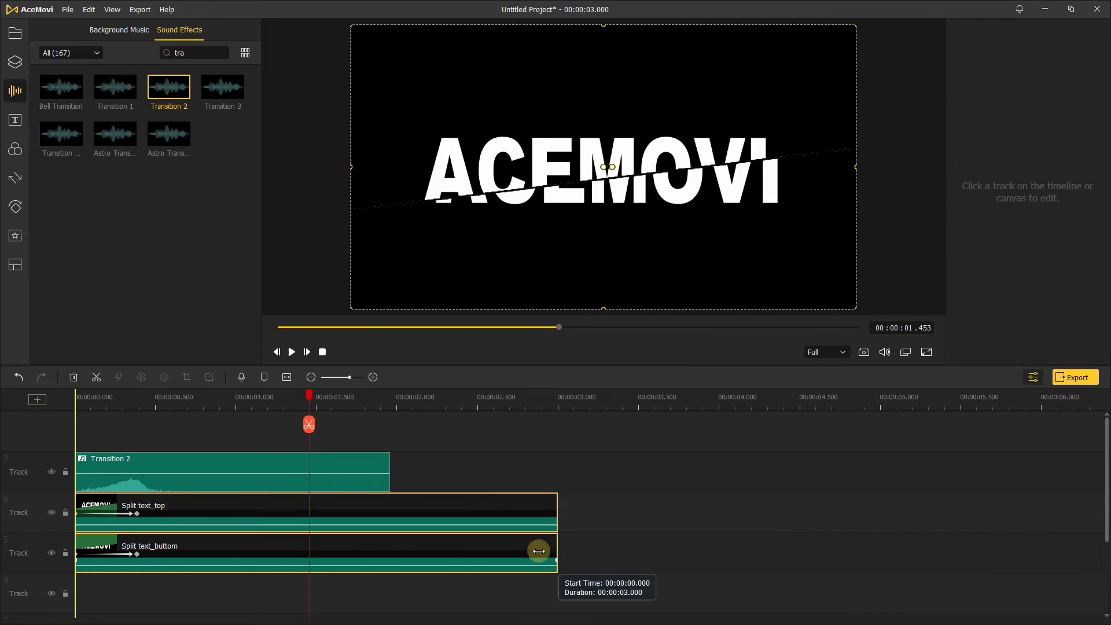
left_click_drag(539, 551, 389, 541)
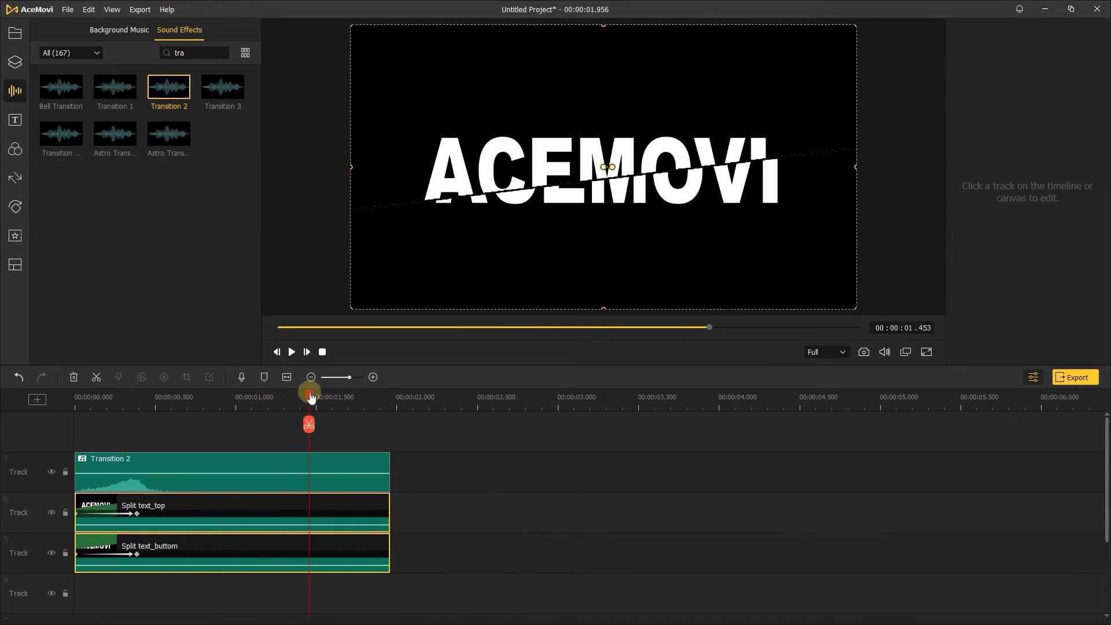
left_click_drag(310, 397, 8, 402)
left_click(141, 428)
- Add a shortened Yellow background clip on a new top track
left_click(15, 63)
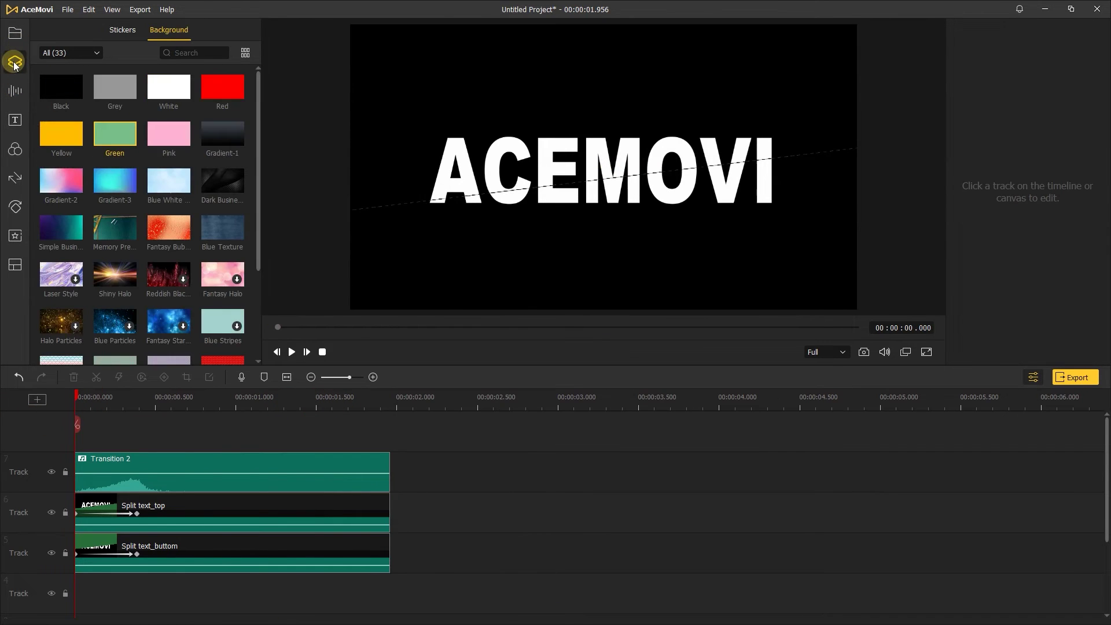
left_click_drag(61, 135, 182, 421)
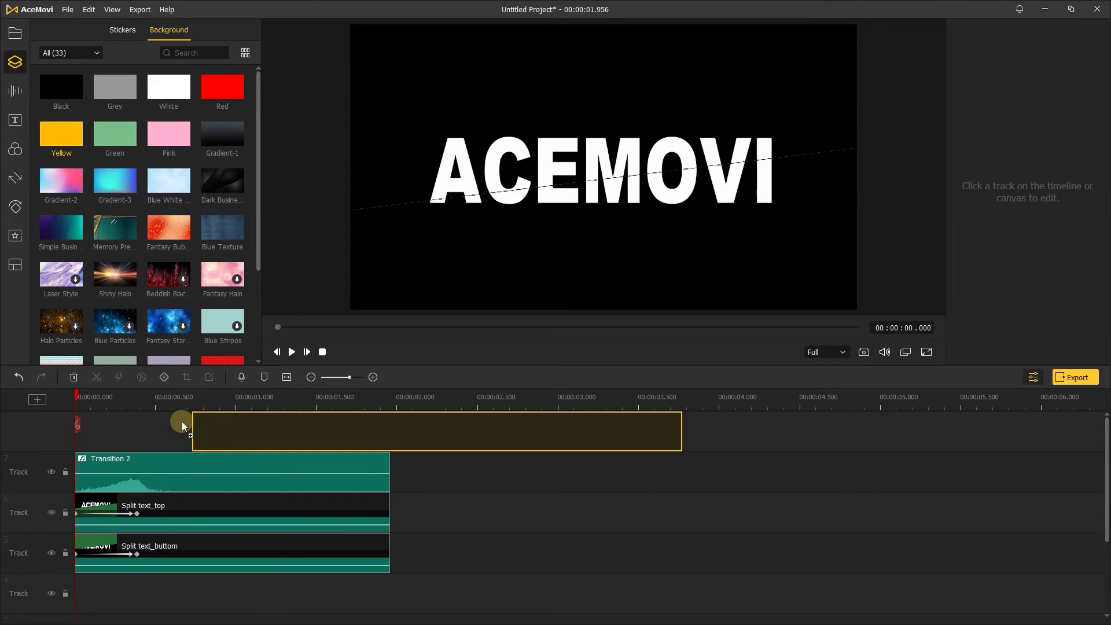
left_click_drag(69, 428, 71, 430)
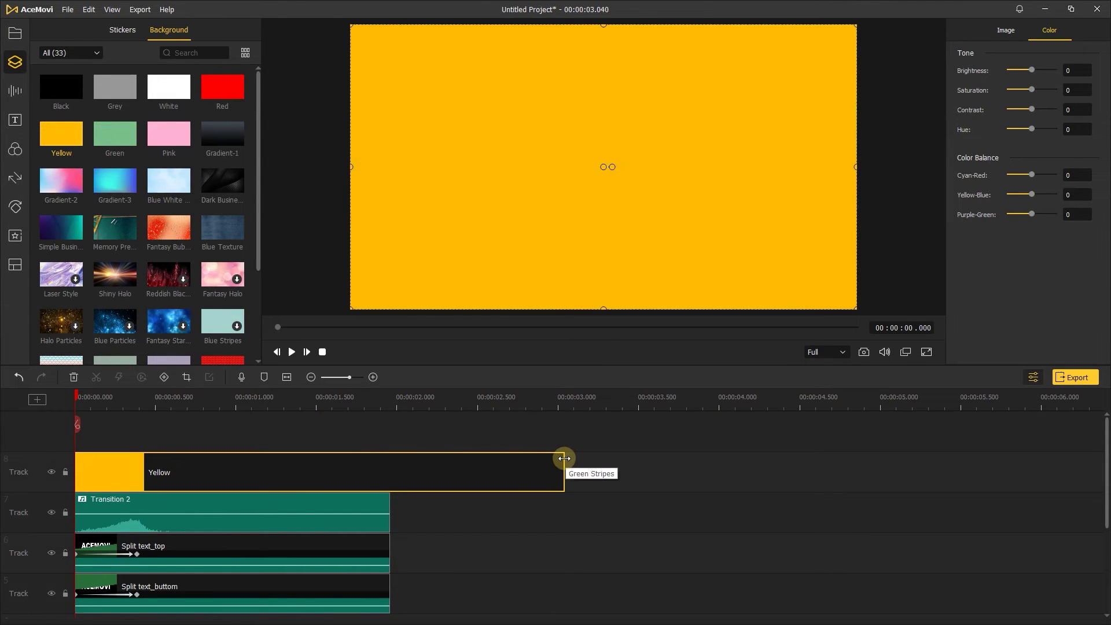
left_click_drag(564, 460, 374, 464)
left_click(136, 398)
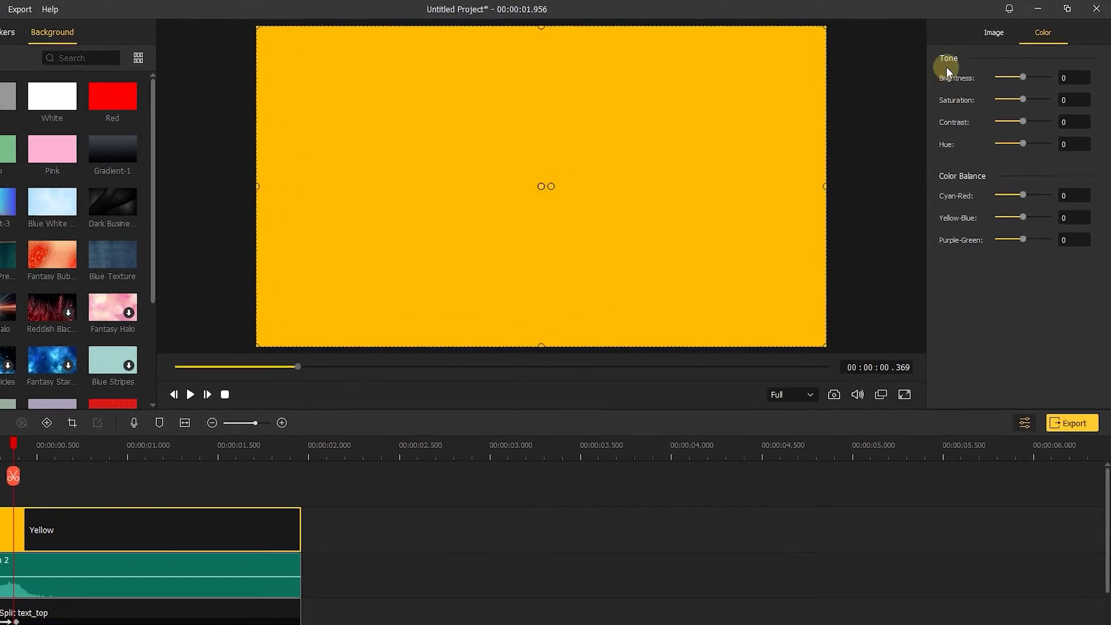
- Set the yellow layer to Multiply, raise it to Y -331.5 and rotate it 173°
left_click(994, 33)
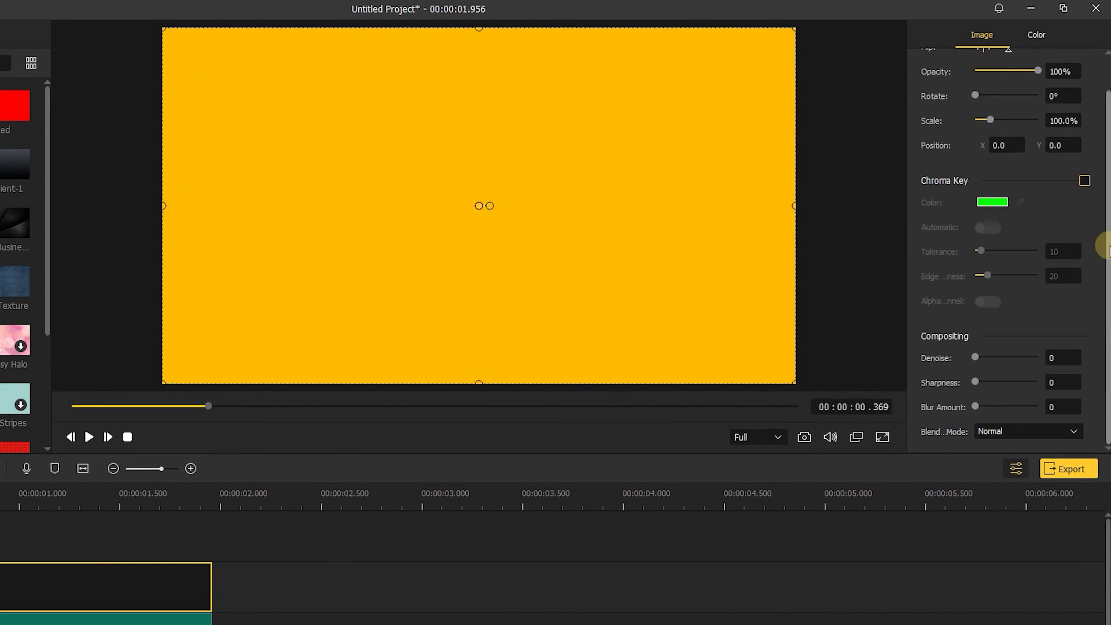
left_click(1010, 432)
left_click(988, 469)
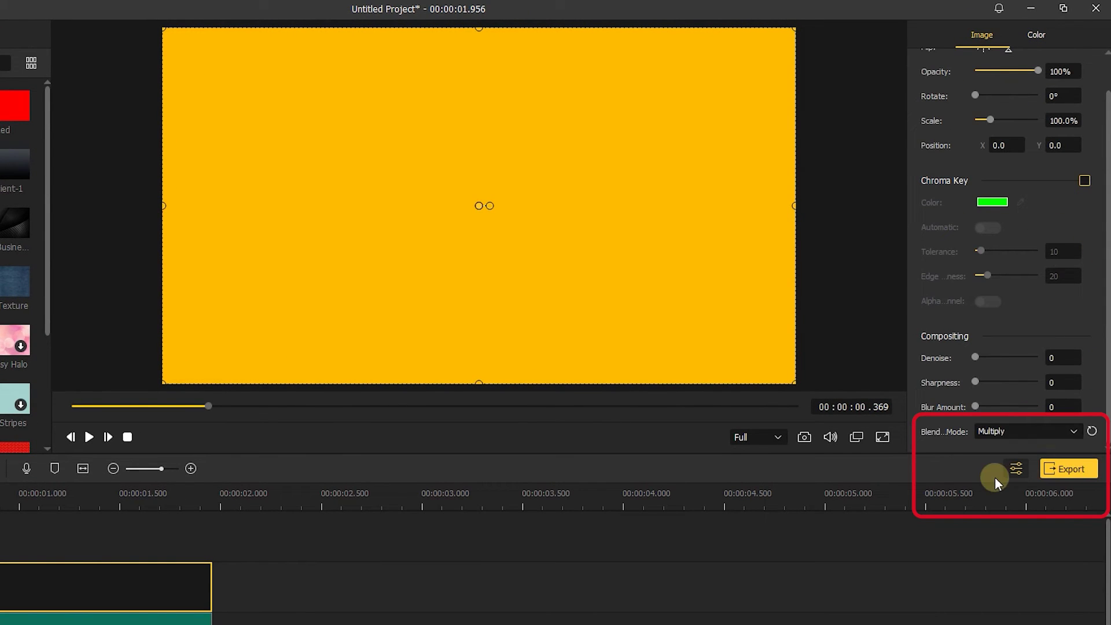
left_click_drag(528, 310, 528, 153)
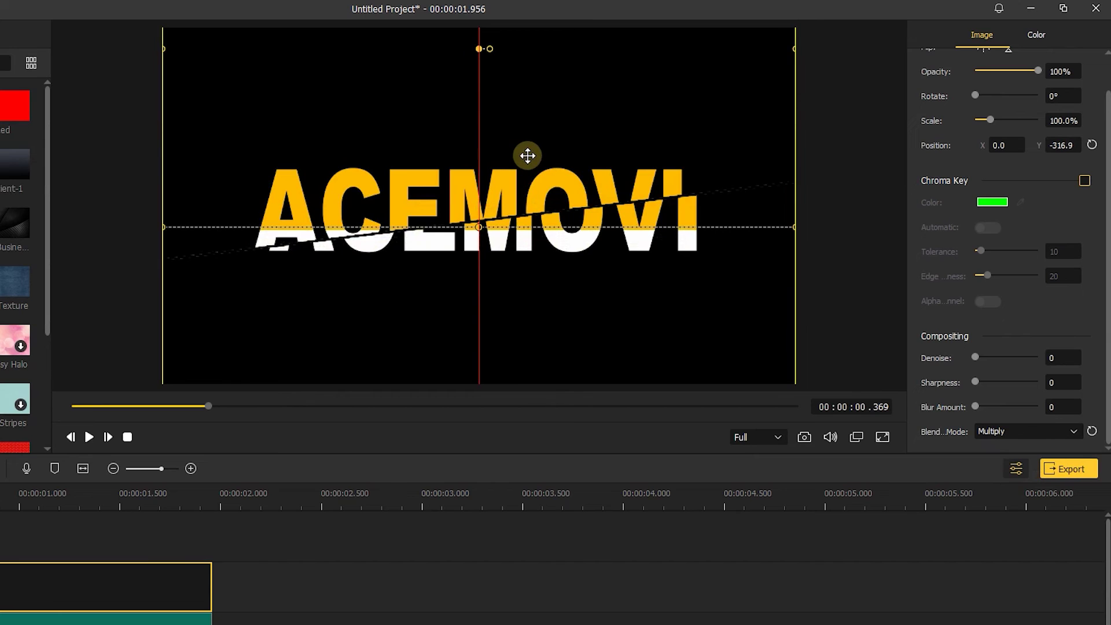
left_click_drag(987, 93, 1006, 91)
left_click_drag(688, 114, 674, 106)
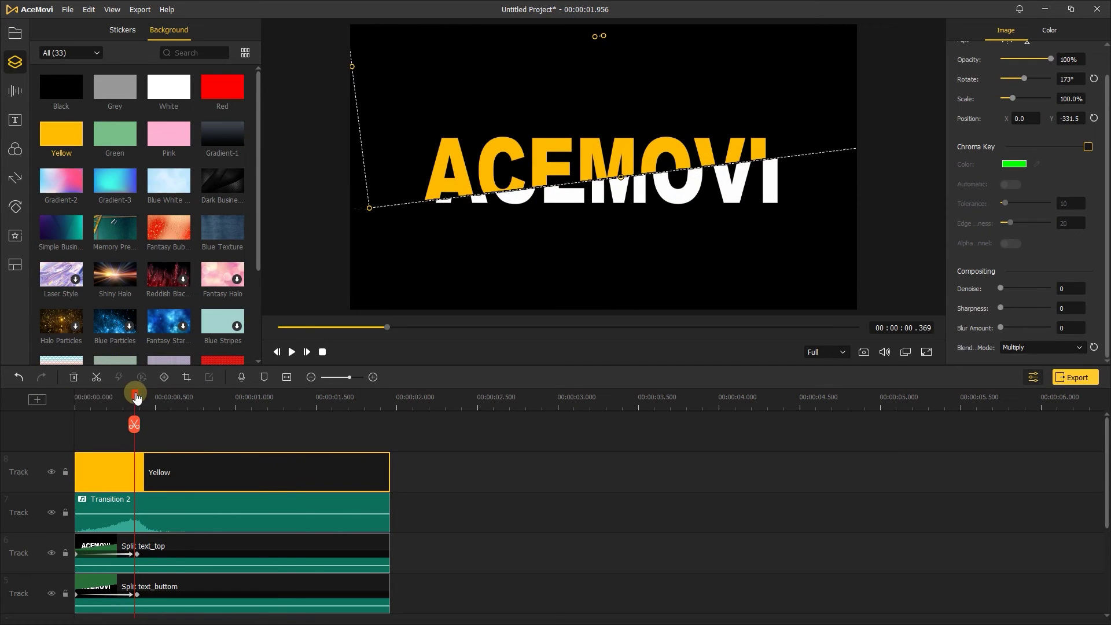
left_click_drag(134, 396, 52, 399)
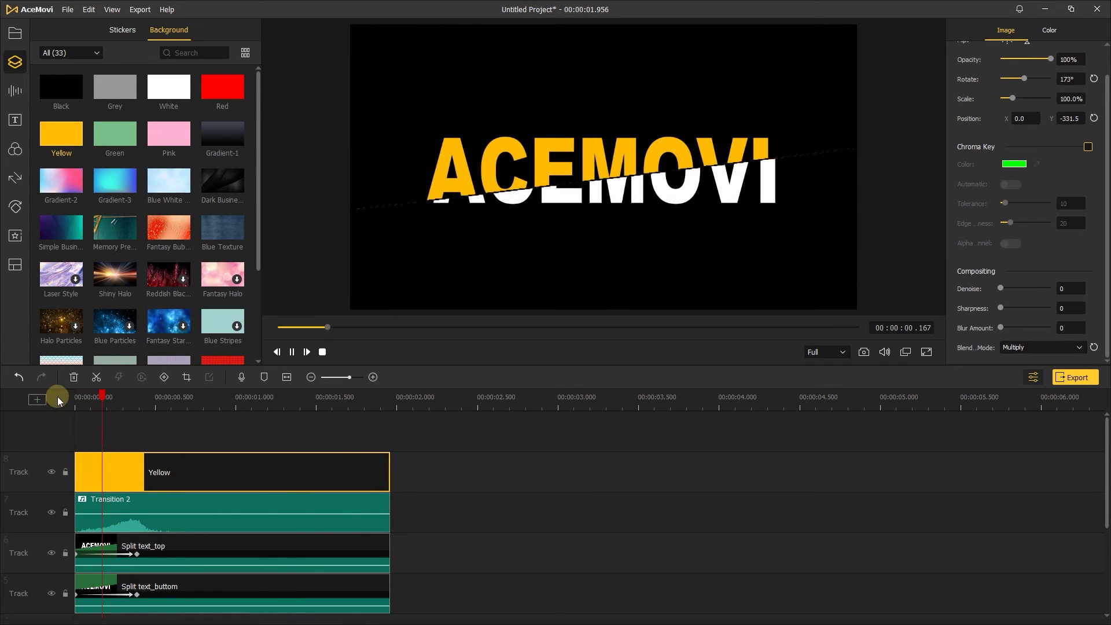
left_click_drag(190, 407, 50, 413)
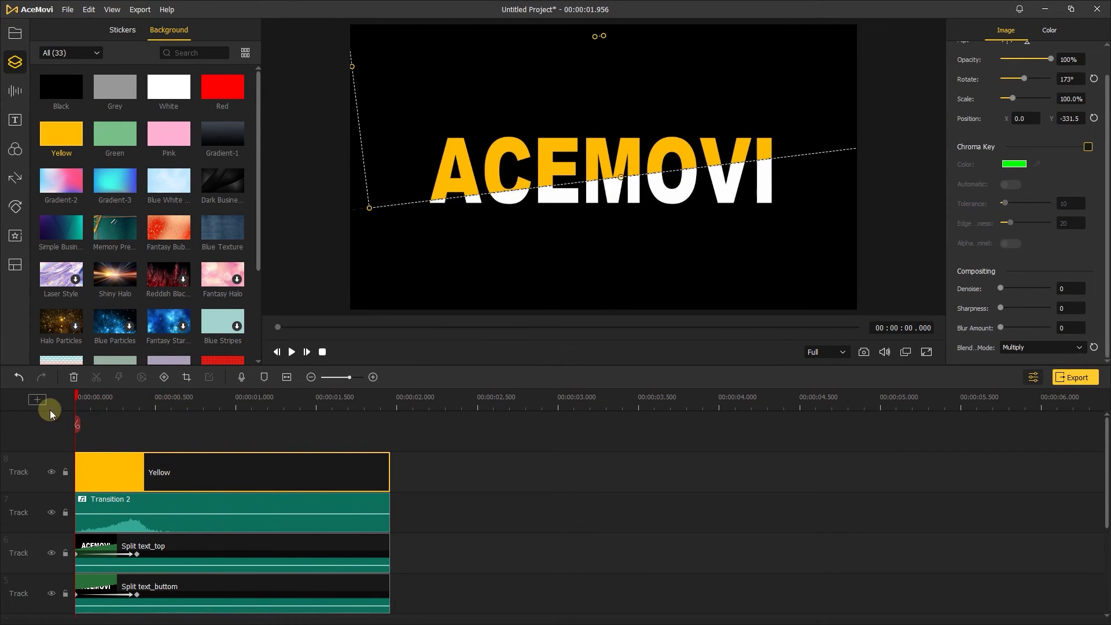
- Add a Wipe Up transition to the Yellow clip, shorten it to 0.397 s, and preview it
left_click(15, 148)
left_click(15, 178)
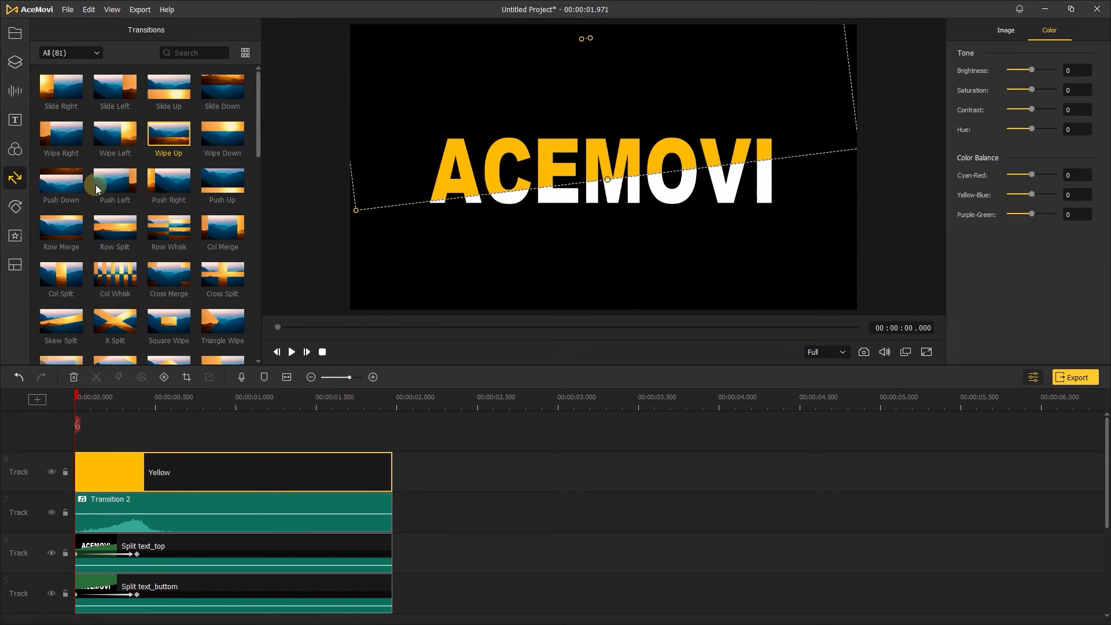
left_click_drag(161, 138, 110, 461)
left_click_drag(199, 472, 138, 472)
left_click(292, 352)
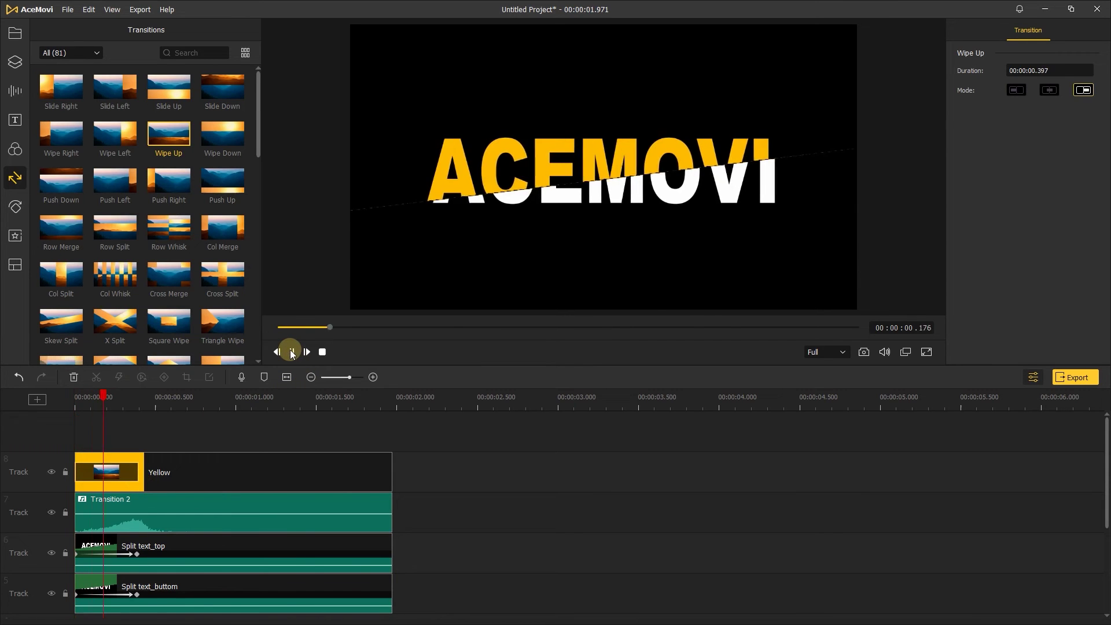
left_click(291, 353)
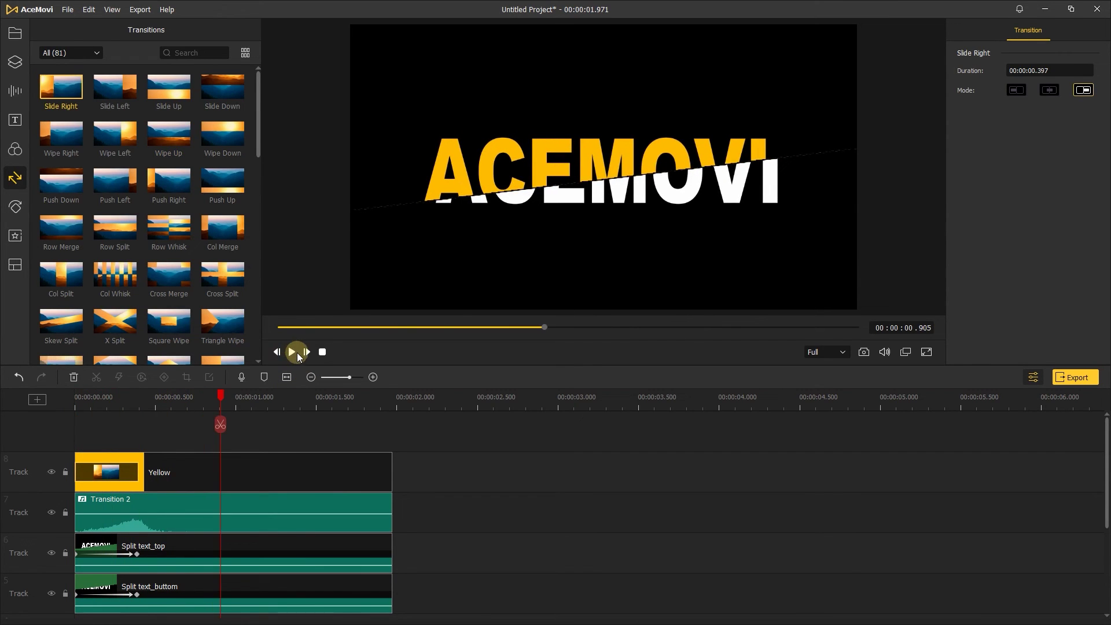
left_click(267, 463)
- Paste a copy of the Yellow clip onto the empty track, starting at 0 s
right_click(266, 463)
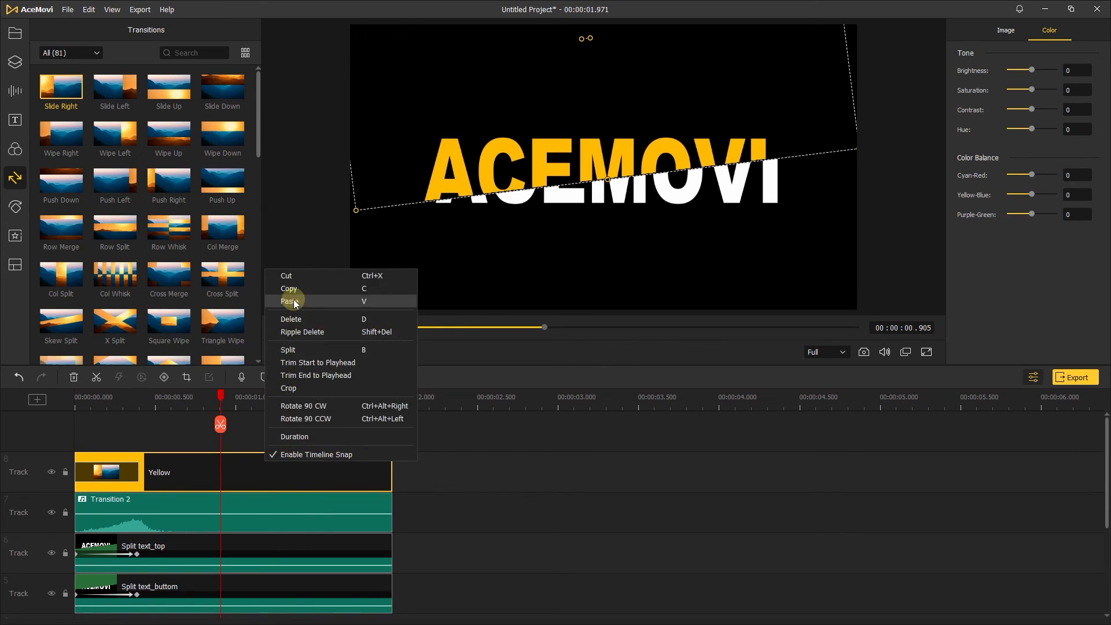
left_click(290, 288)
right_click(178, 432)
left_click(203, 438)
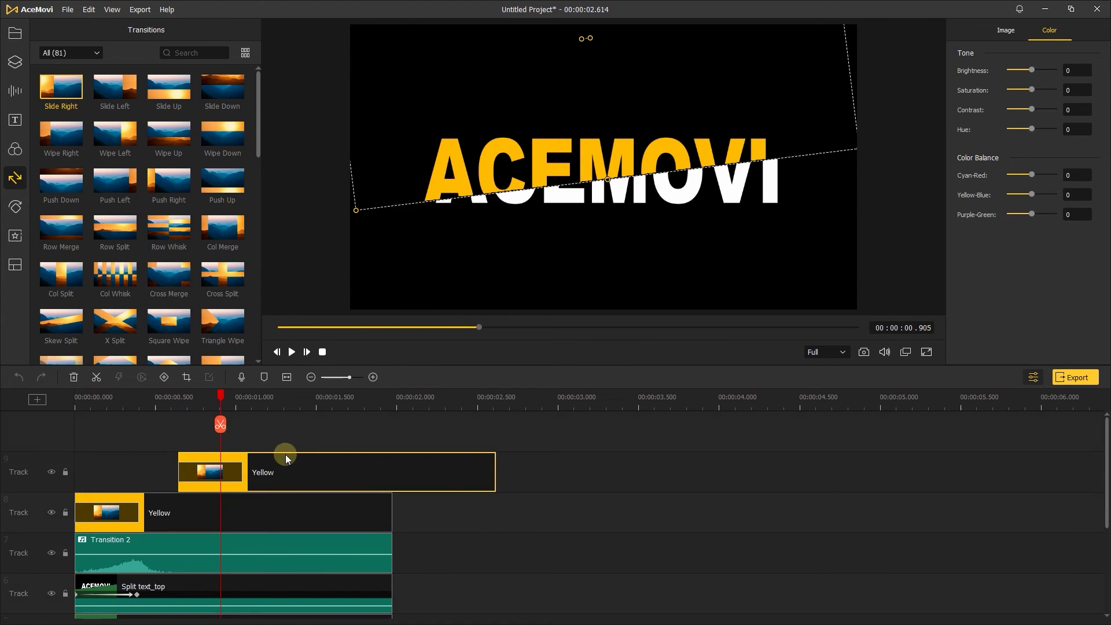
left_click_drag(286, 453, 234, 457)
- Move the copy over the bottom half, set its saturation to 63, and play the title from the start
left_click_drag(644, 108, 802, 192)
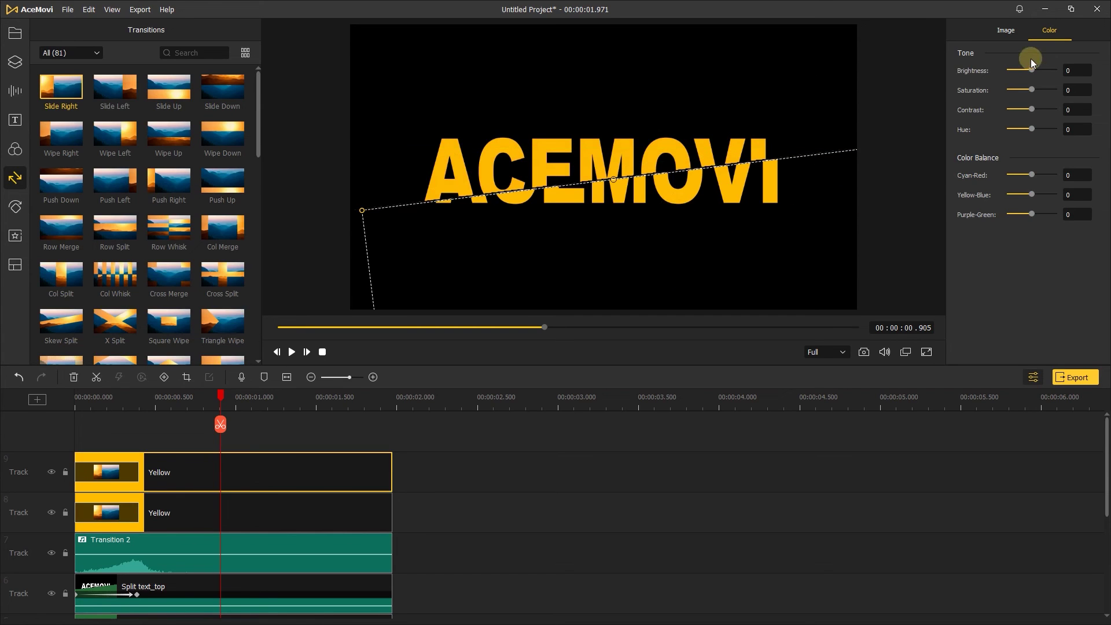
left_click_drag(1036, 85, 1049, 93)
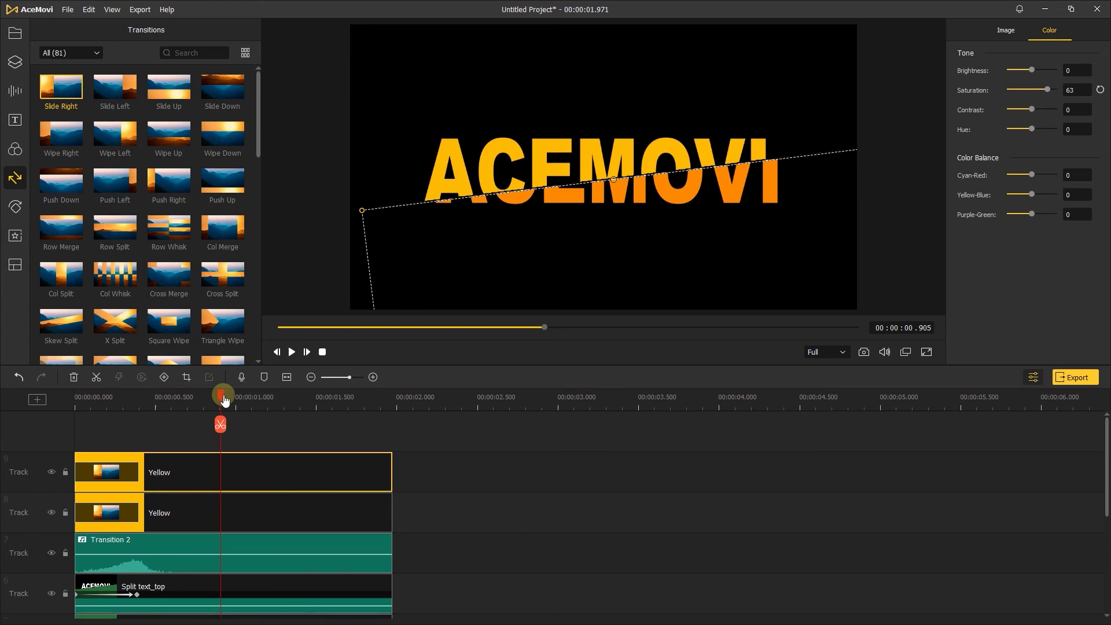
left_click_drag(221, 396, 75, 396)
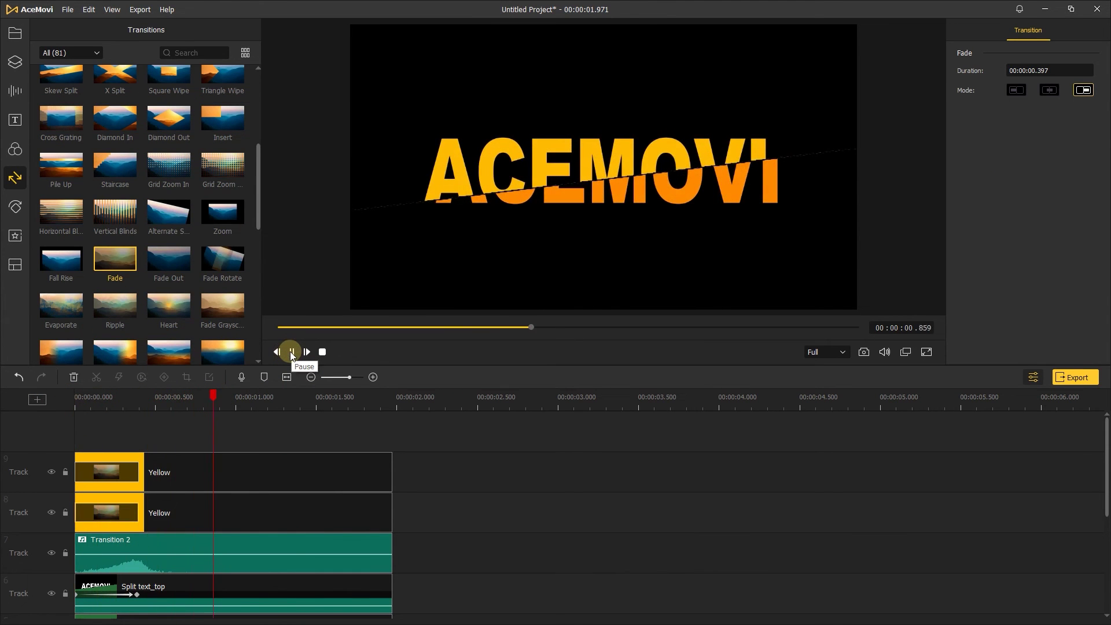
left_click(292, 352)
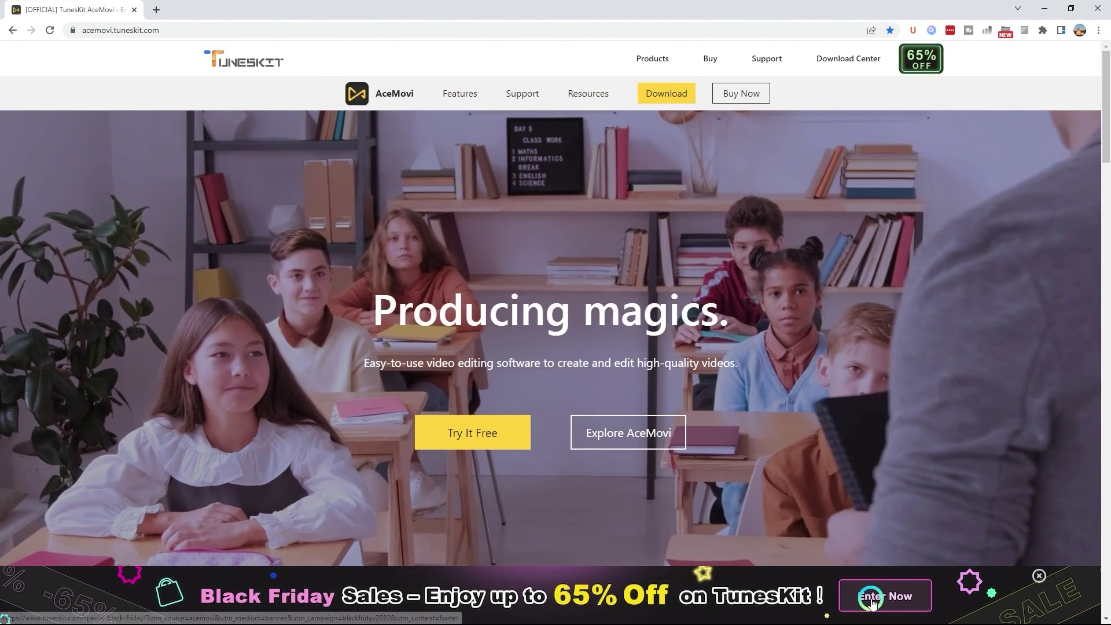
- Open the TunesKit Black Friday sale page and scroll to the AceMovi Video Editor 20% off offer
left_click(868, 594)
left_click_drag(1105, 123, 1100, 434)
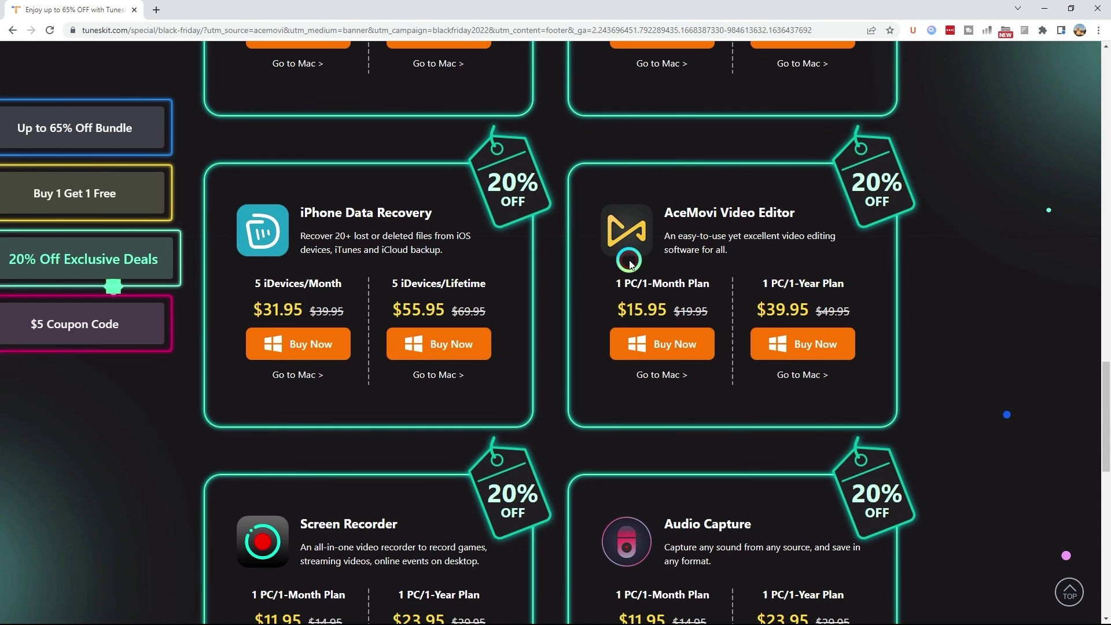